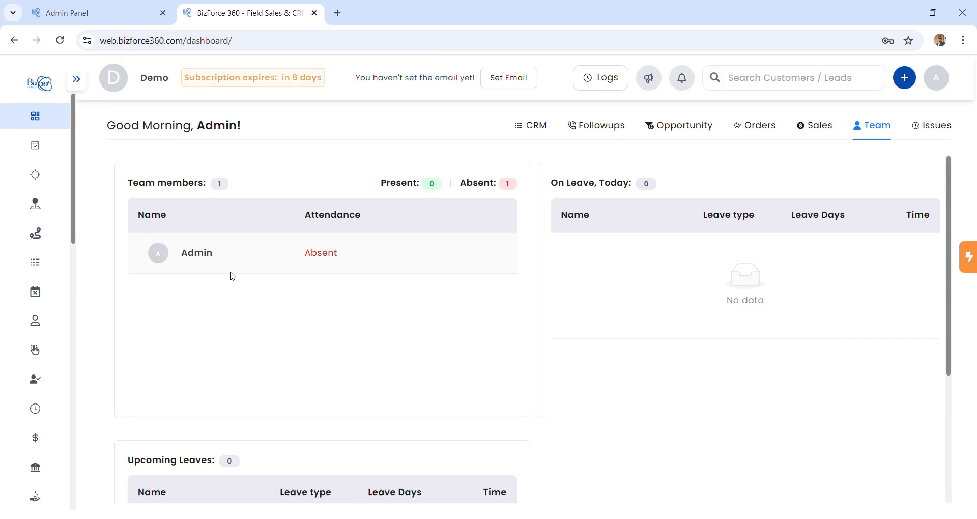
Open the team members list, then close the Add Team Member form without saving.
{"action": "mouse_move", "coordinate": [53, 383]}
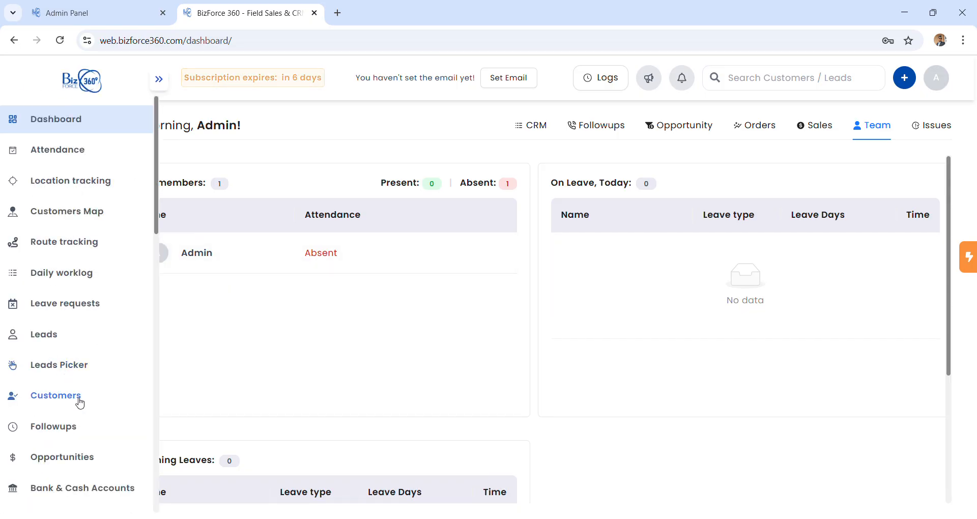
{"action": "scroll", "coordinate": [79, 402], "scroll_direction": "down", "scroll_amount": 15}
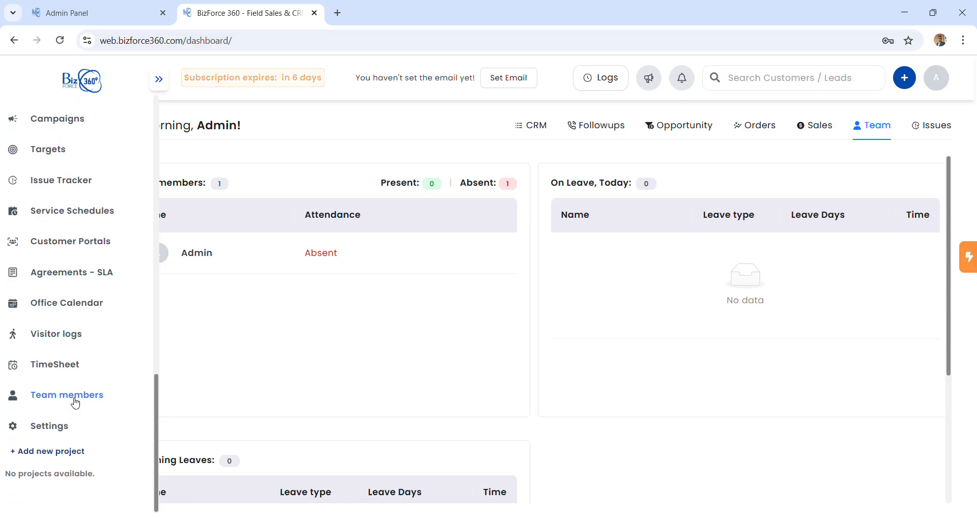
{"action": "left_click", "coordinate": [74, 403]}
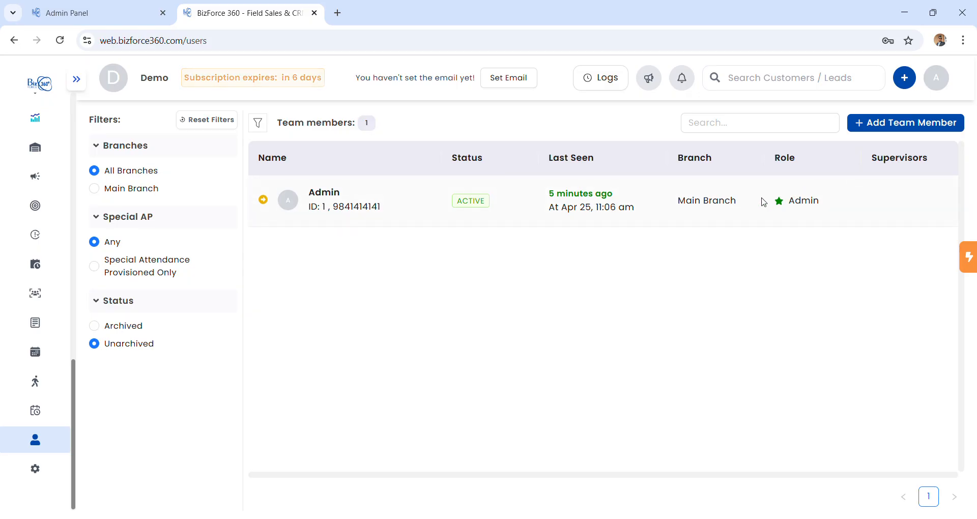
{"action": "left_click", "coordinate": [908, 123]}
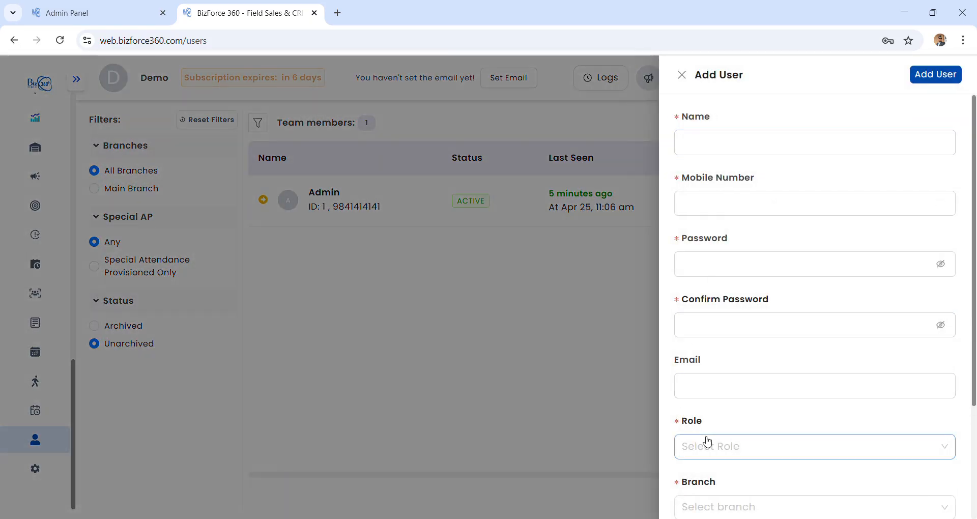
{"action": "left_click", "coordinate": [685, 78]}
Go to business settings and open the Manage roles page.
{"action": "mouse_move", "coordinate": [53, 427]}
{"action": "scroll", "coordinate": [56, 427], "scroll_direction": "down", "scroll_amount": 5}
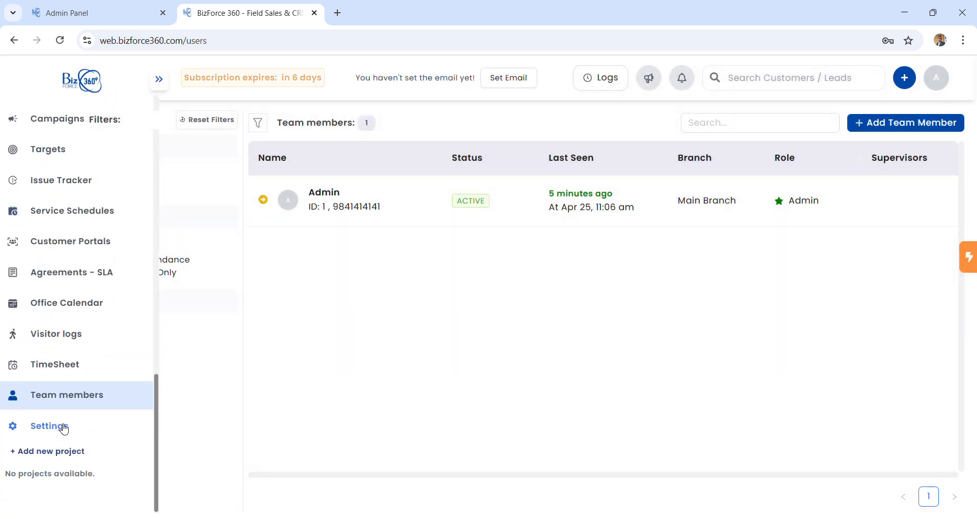
{"action": "left_click", "coordinate": [64, 429]}
{"action": "left_click", "coordinate": [179, 312]}
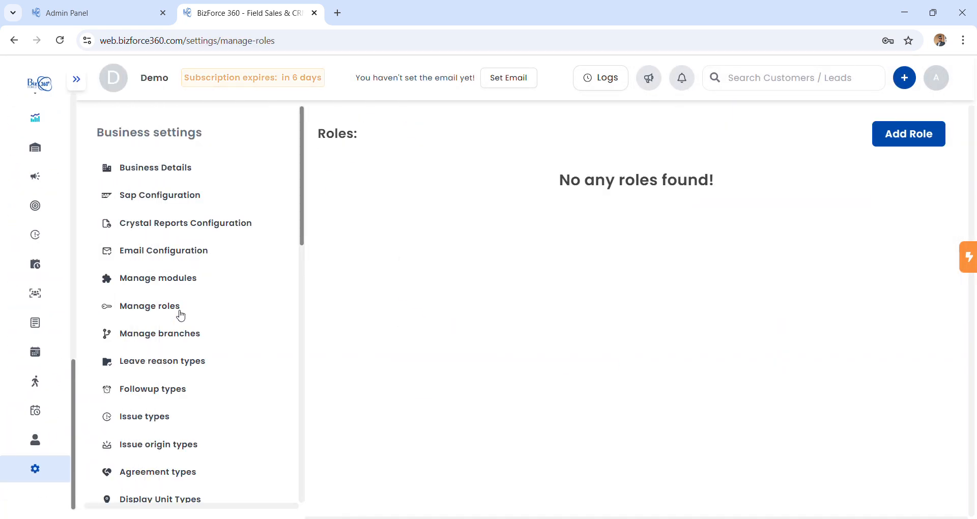
Start a new role named User with GENERAL data access level.
{"action": "left_click", "coordinate": [922, 142]}
{"action": "left_click", "coordinate": [369, 157]}
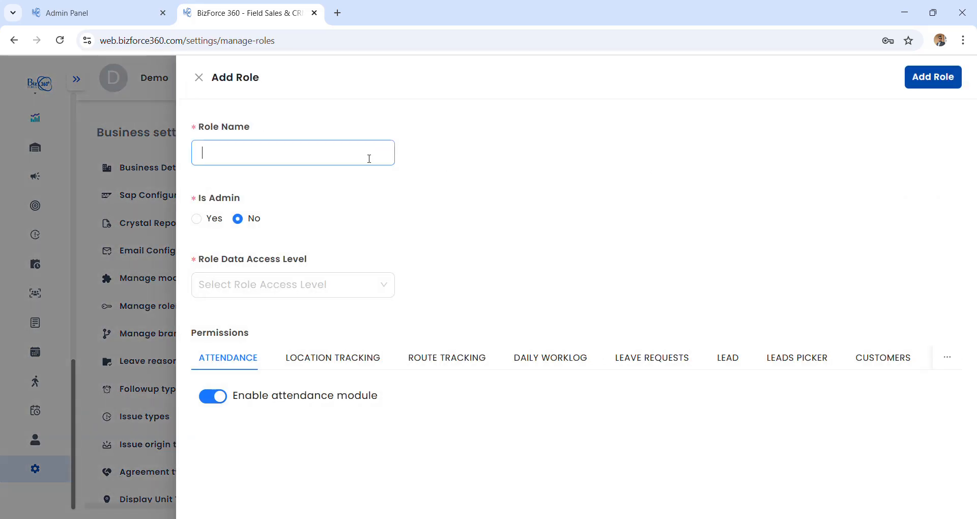
{"action": "type", "text": "User"}
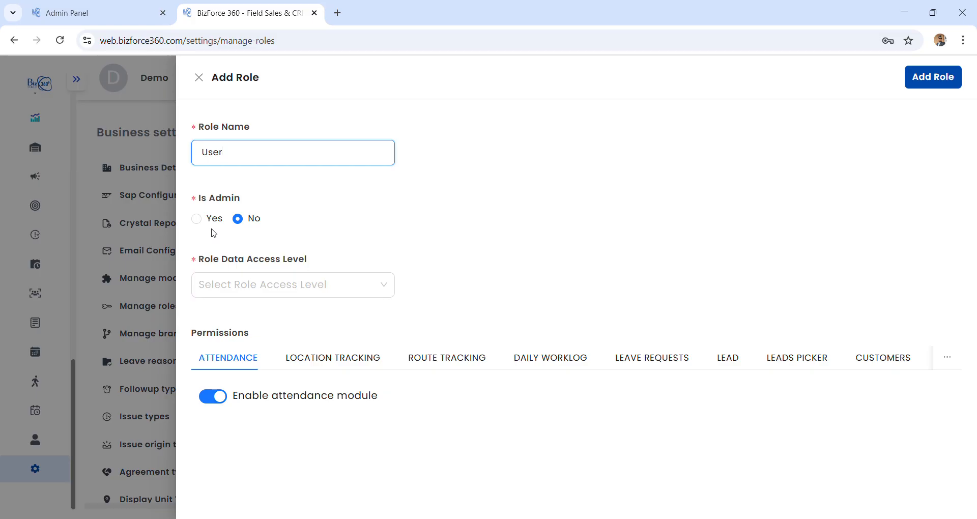
{"action": "left_click", "coordinate": [276, 287]}
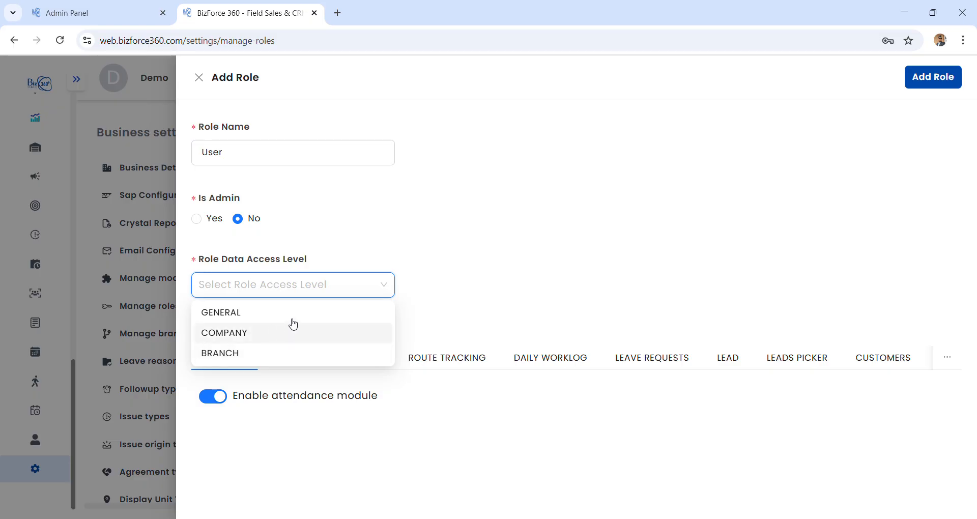
{"action": "left_click", "coordinate": [293, 322]}
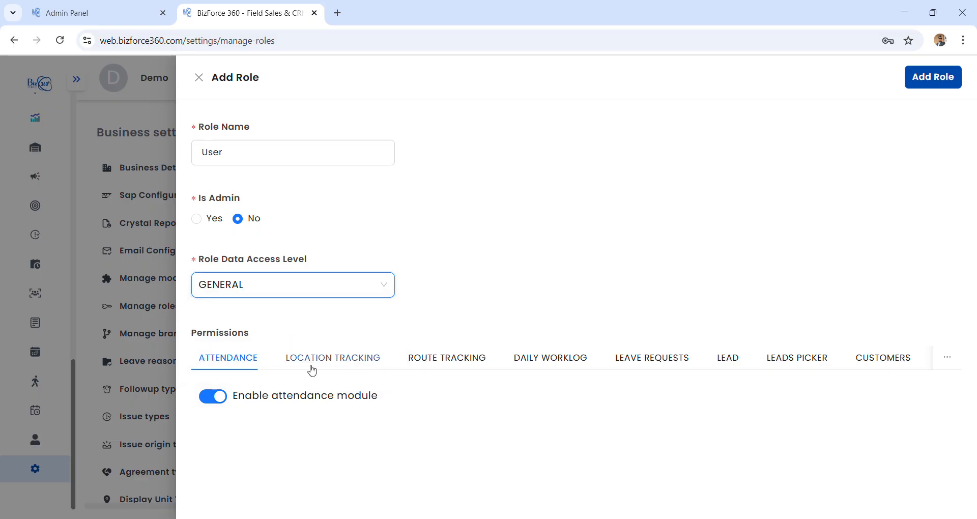
Disable location tracking and route tracking for the role, reviewing worklog and leave permissions.
{"action": "left_click", "coordinate": [318, 367]}
{"action": "left_click", "coordinate": [227, 404]}
{"action": "left_click", "coordinate": [434, 355]}
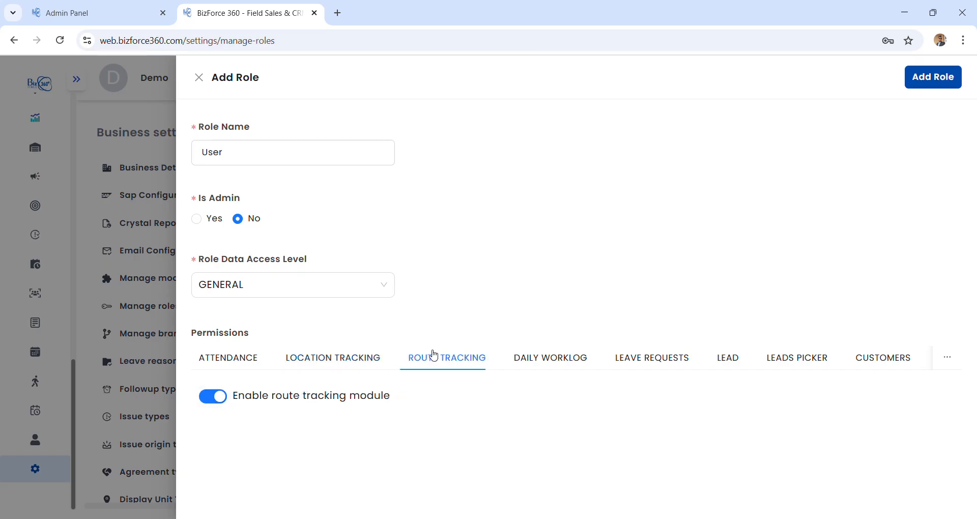
{"action": "left_click", "coordinate": [219, 398]}
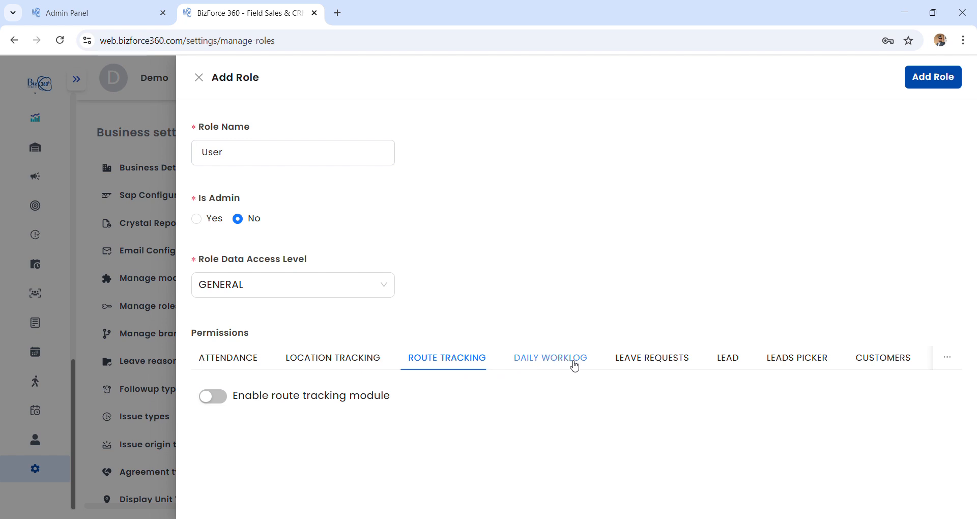
{"action": "left_click", "coordinate": [575, 366]}
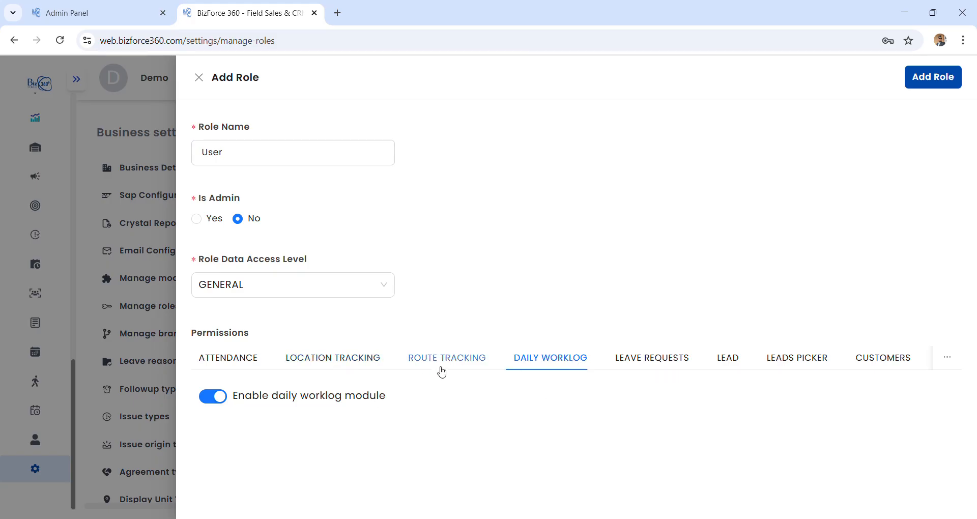
{"action": "left_click", "coordinate": [623, 368]}
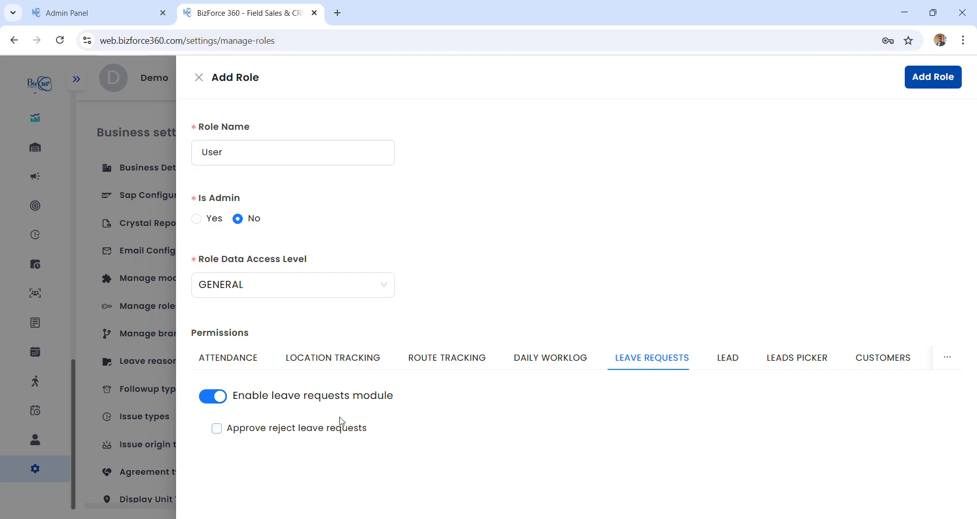
Review the Lead and Employee Rewards permissions, then save the User role.
{"action": "left_click", "coordinate": [733, 360]}
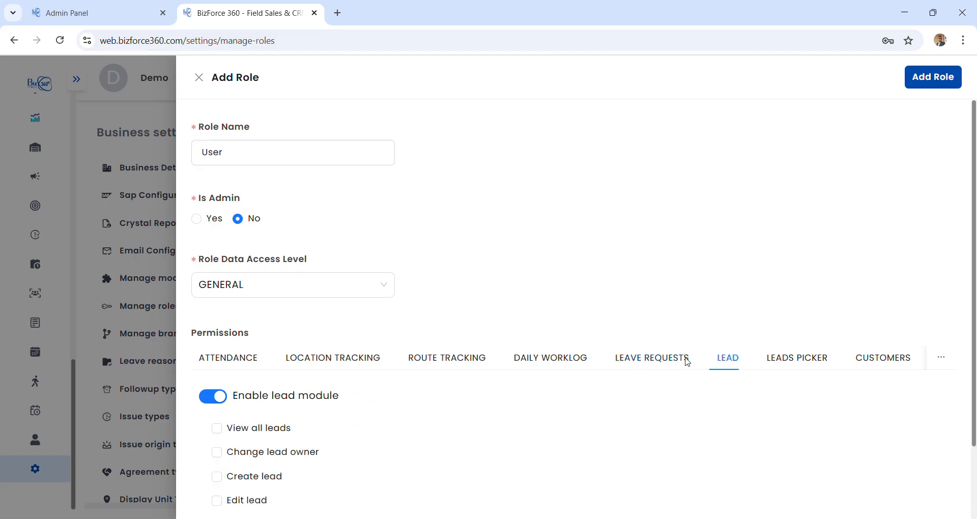
{"action": "scroll", "coordinate": [259, 453], "scroll_direction": "down", "scroll_amount": 2}
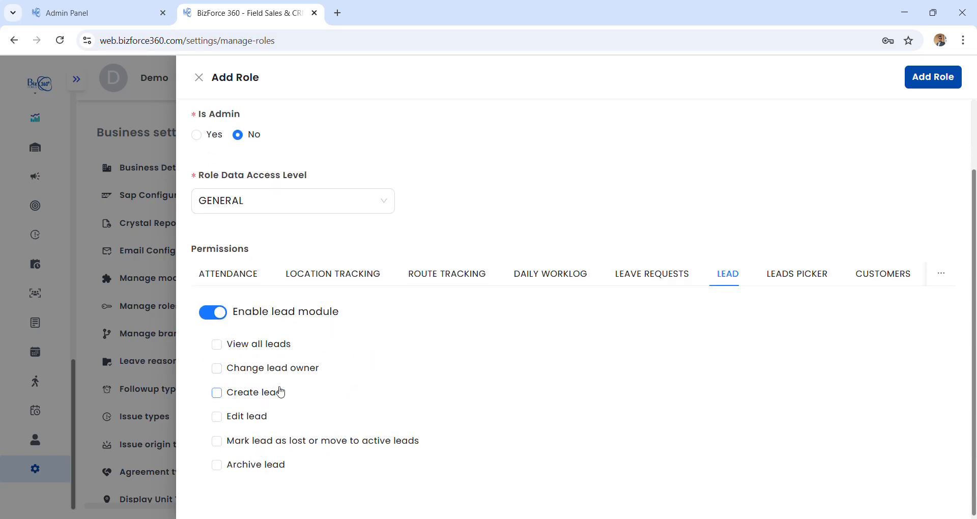
{"action": "scroll", "coordinate": [856, 280], "scroll_direction": "down", "scroll_amount": 15}
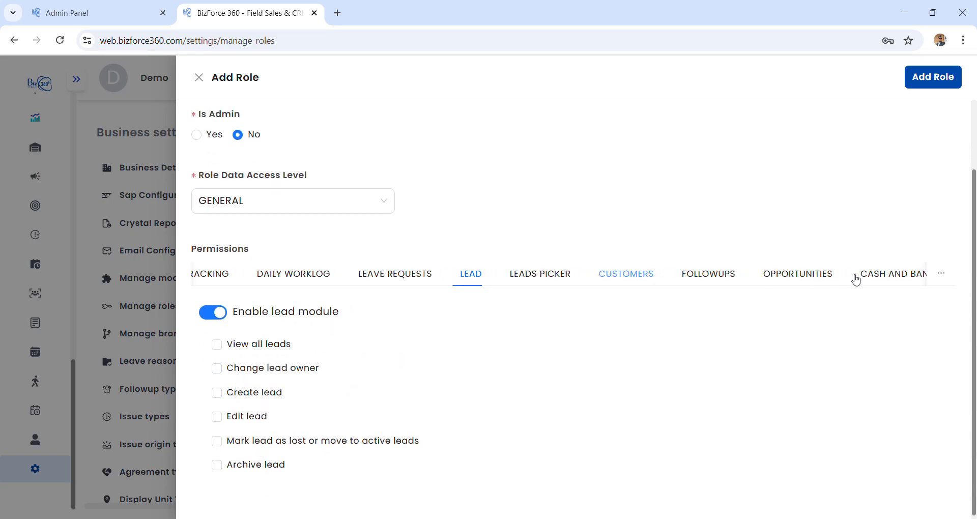
{"action": "scroll", "coordinate": [856, 279], "scroll_direction": "down", "scroll_amount": 10}
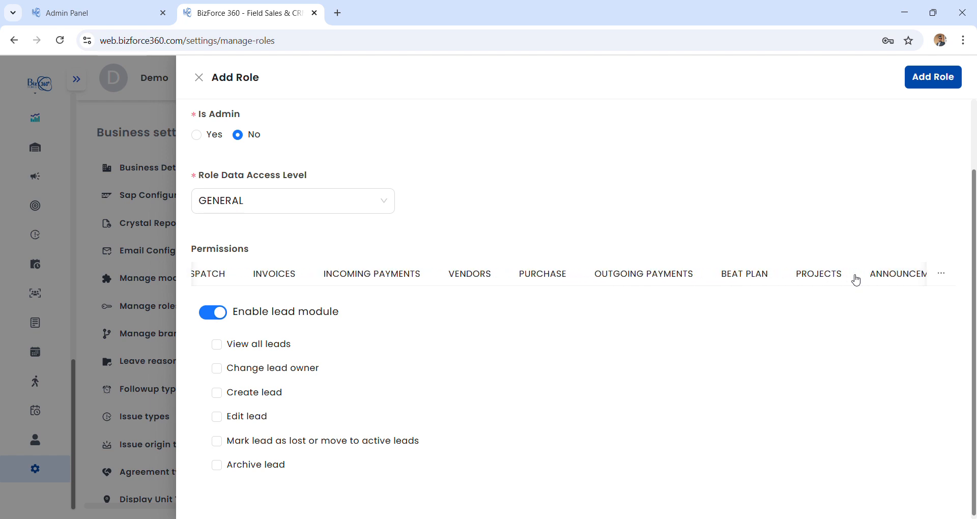
{"action": "scroll", "coordinate": [856, 279], "scroll_direction": "down", "scroll_amount": 8}
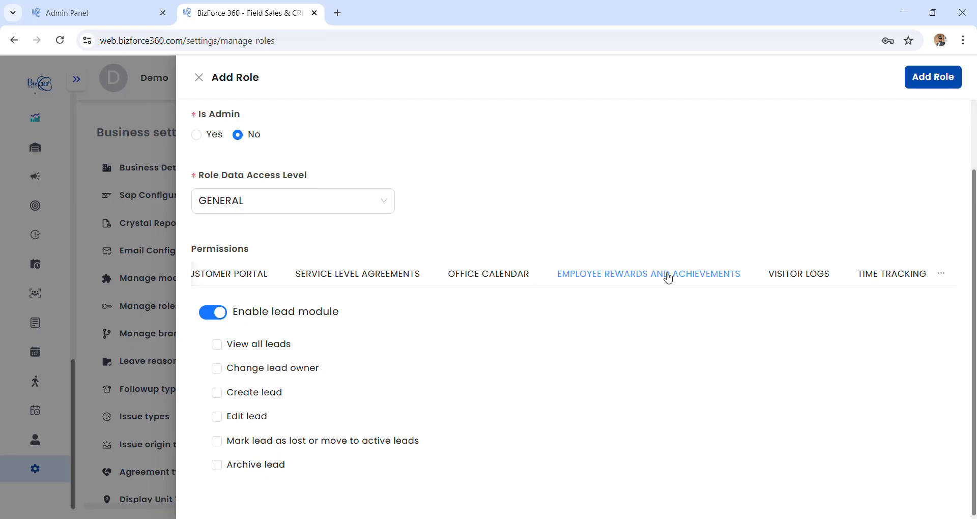
{"action": "left_click", "coordinate": [664, 275]}
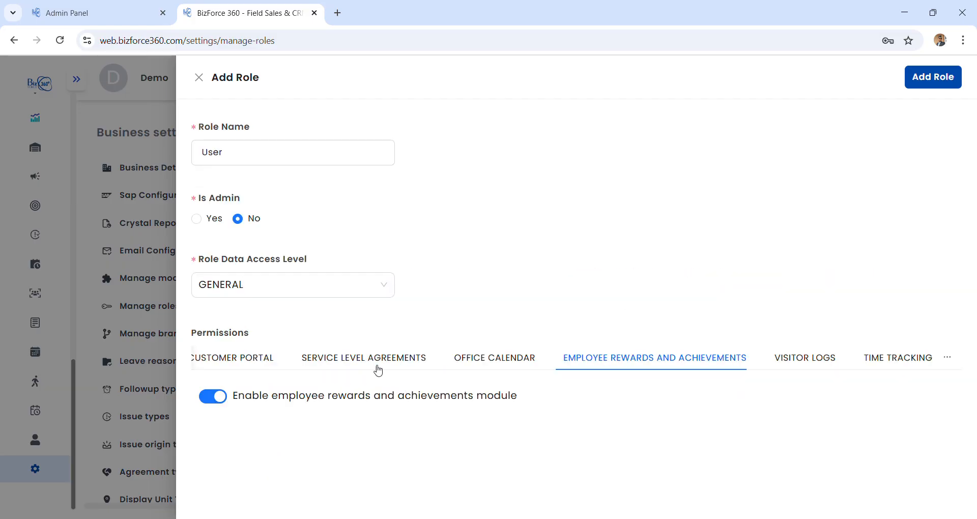
{"action": "scroll", "coordinate": [374, 360], "scroll_direction": "up", "scroll_amount": 12}
{"action": "scroll", "coordinate": [374, 360], "scroll_direction": "up", "scroll_amount": 5}
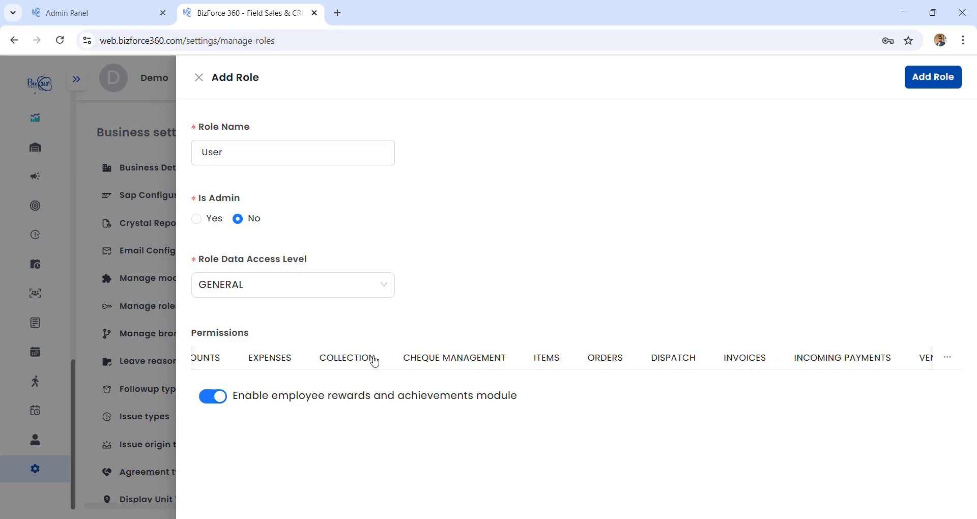
{"action": "scroll", "coordinate": [480, 357], "scroll_direction": "down", "scroll_amount": 5}
{"action": "scroll", "coordinate": [480, 356], "scroll_direction": "up", "scroll_amount": 1}
{"action": "left_click", "coordinate": [950, 85]}
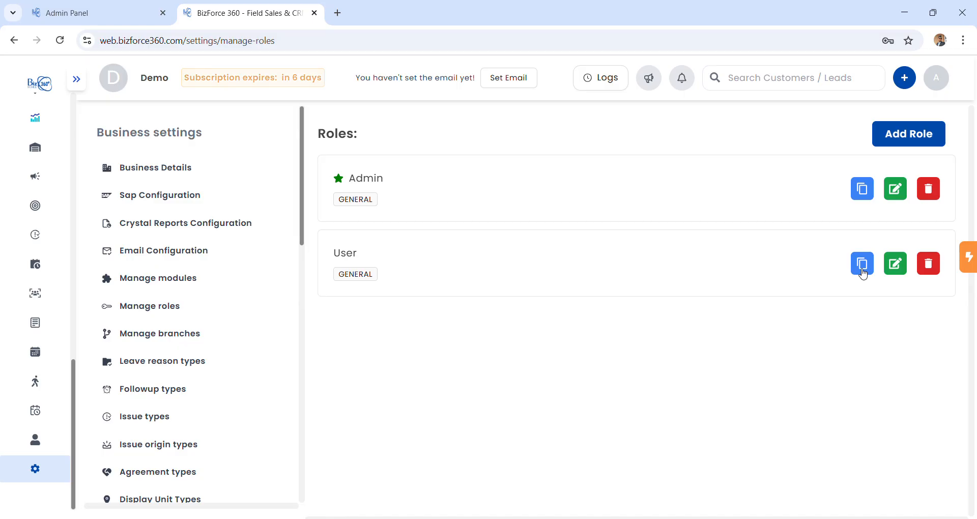
Copy the User role, rename 'Copy of User' to 'field', and update it.
{"action": "left_click", "coordinate": [863, 273]}
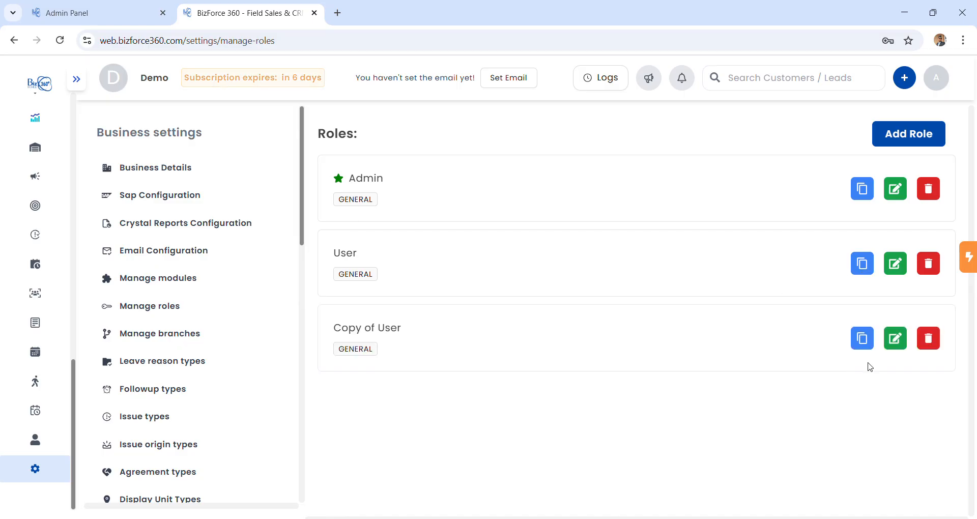
{"action": "left_click", "coordinate": [896, 340]}
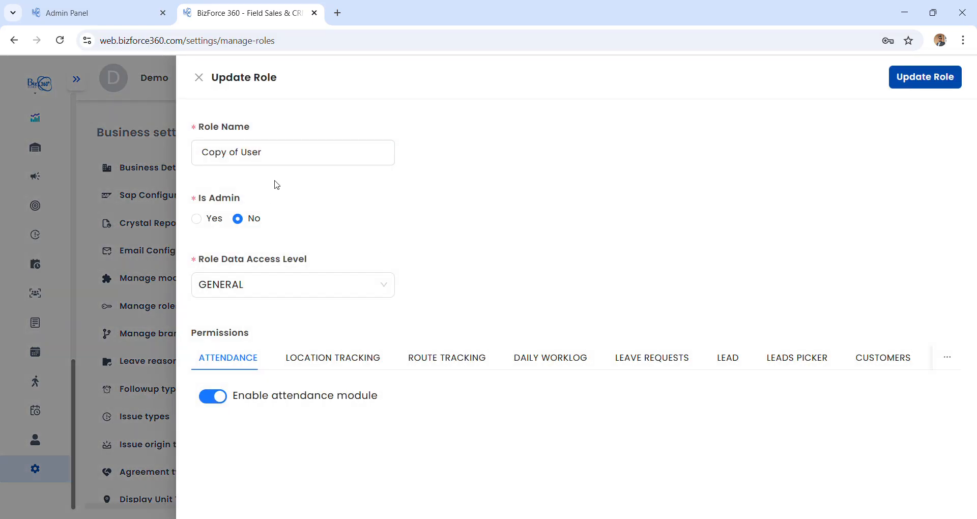
{"action": "left_click_drag", "start_coordinate": [281, 157], "coordinate": [123, 150]}
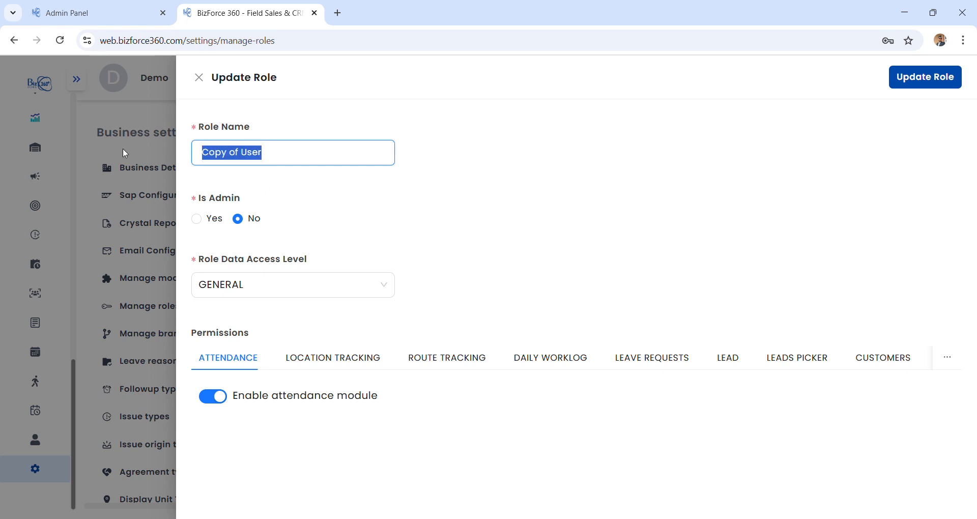
{"action": "type", "text": "field"}
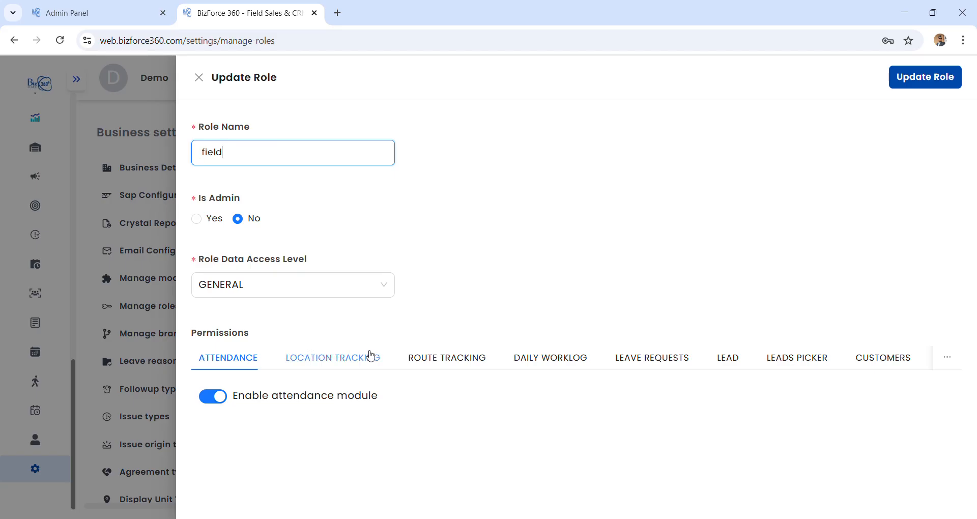
{"action": "scroll", "coordinate": [524, 371], "scroll_direction": "down", "scroll_amount": 10}
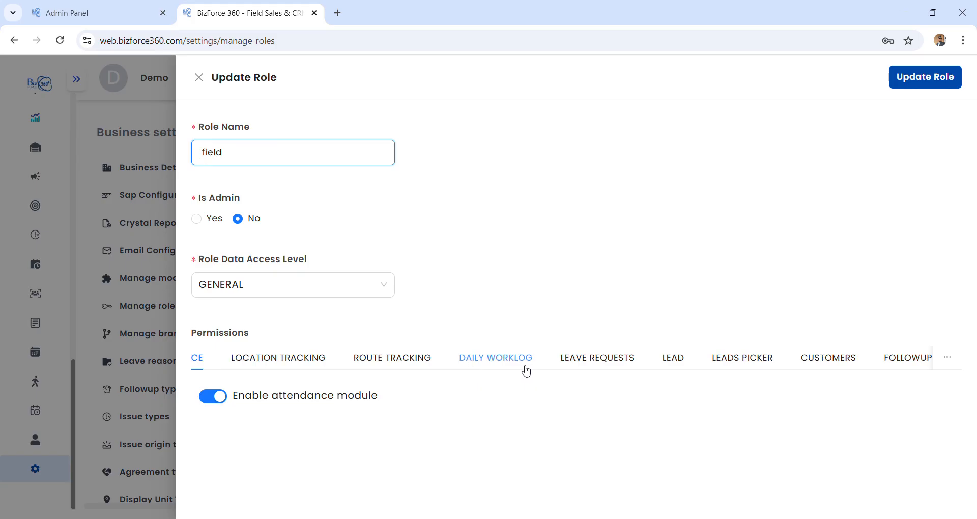
{"action": "left_click", "coordinate": [934, 78]}
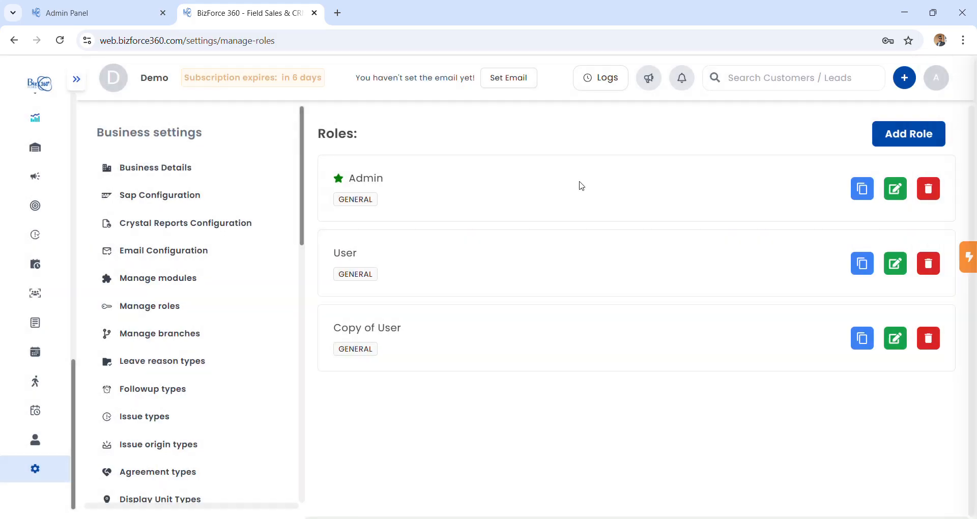
{"action": "mouse_move", "coordinate": [51, 408]}
{"action": "scroll", "coordinate": [51, 408], "scroll_direction": "down", "scroll_amount": 4}
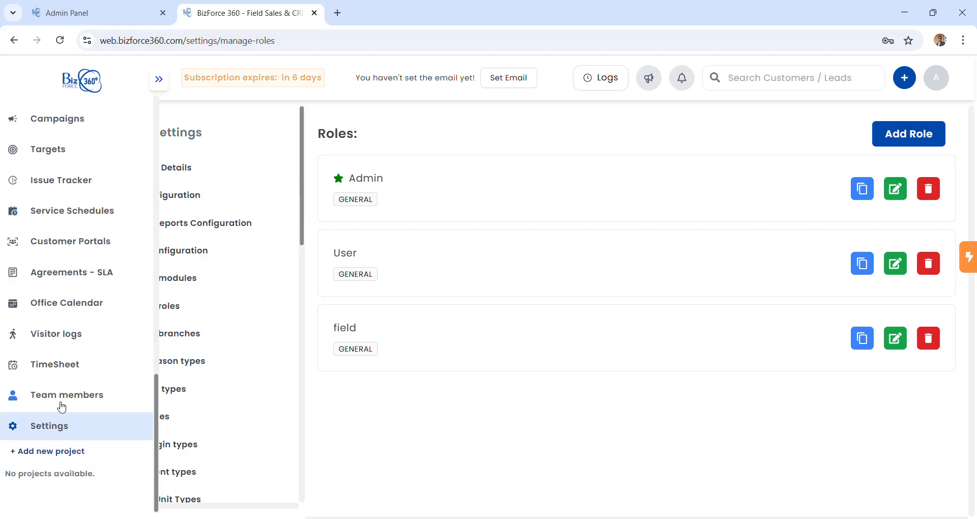
Start a new team member named 'user', entering a mobile number and the password twice.
{"action": "left_click", "coordinate": [64, 400]}
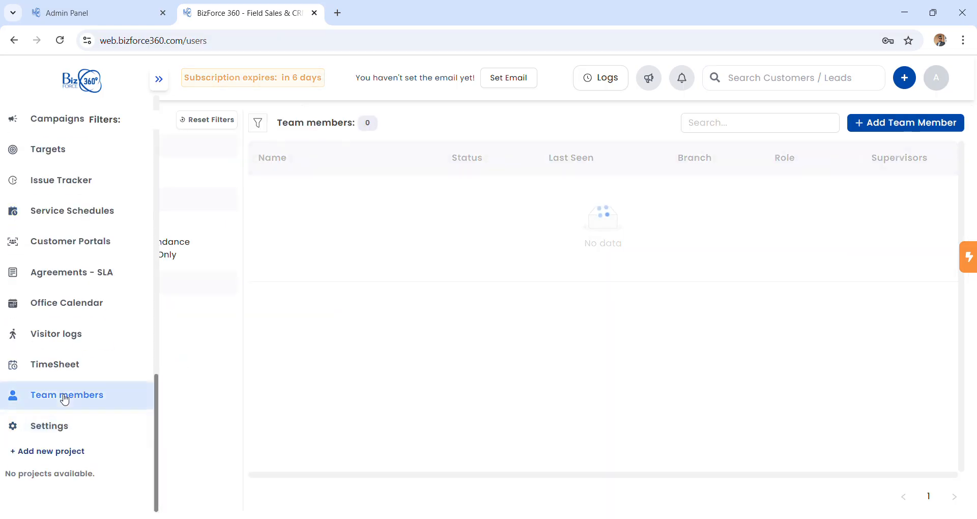
{"action": "left_click", "coordinate": [905, 128]}
{"action": "left_click", "coordinate": [743, 153]}
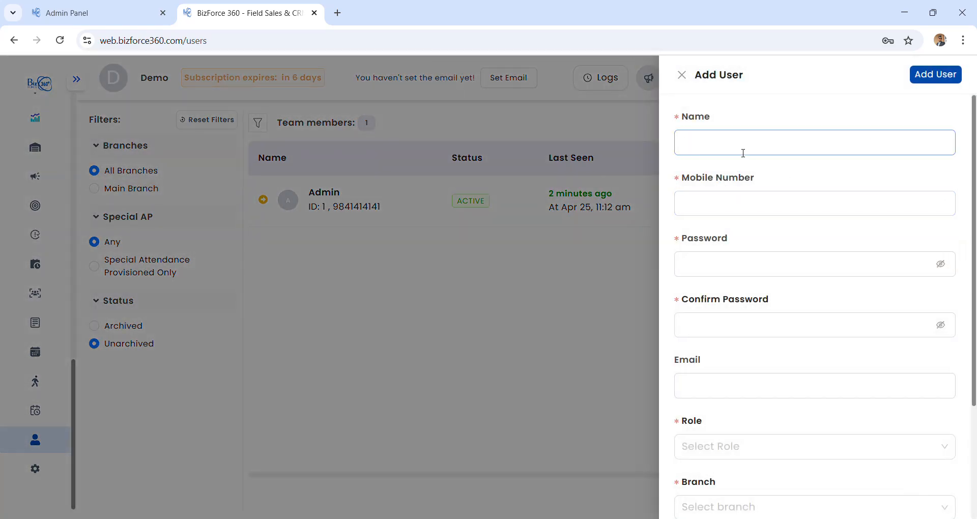
{"action": "type", "text": "user"}
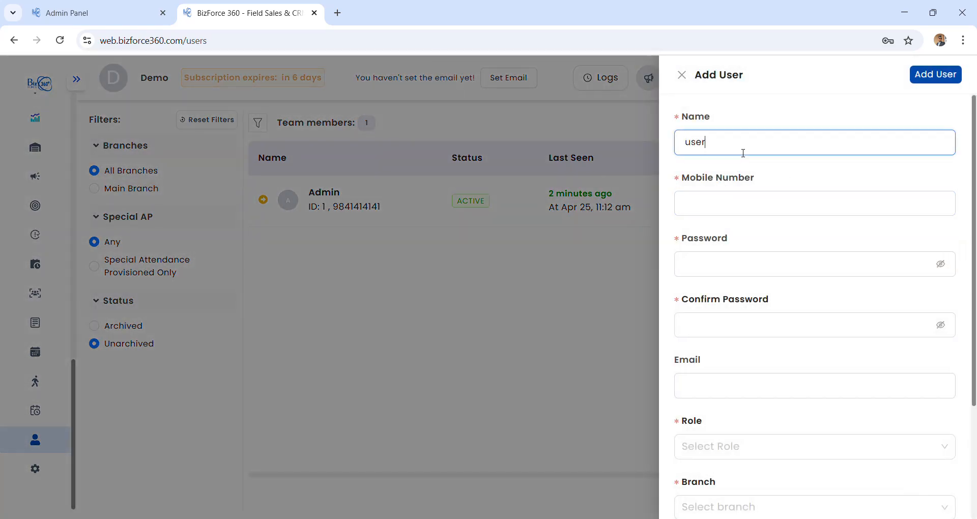
{"action": "left_click", "coordinate": [763, 211]}
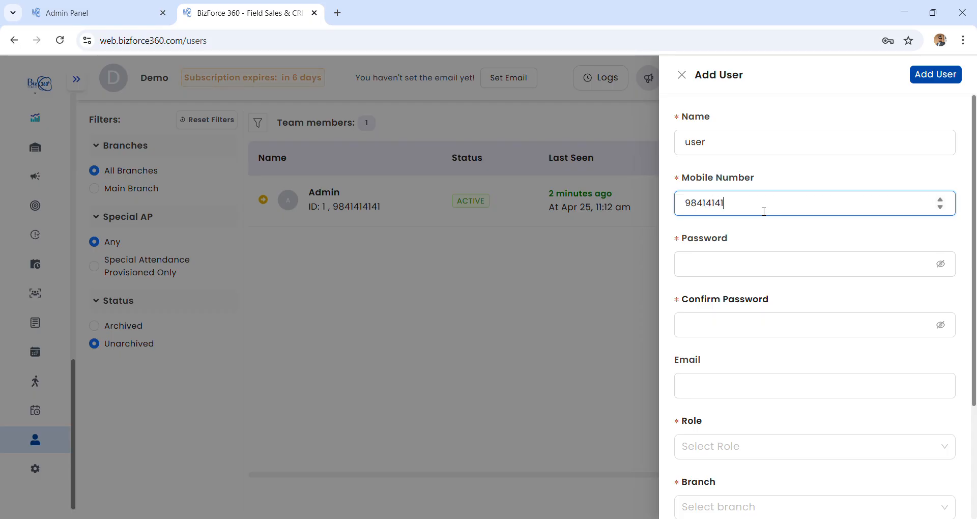
{"action": "left_click", "coordinate": [710, 271]}
{"action": "type", "text": "12345"}
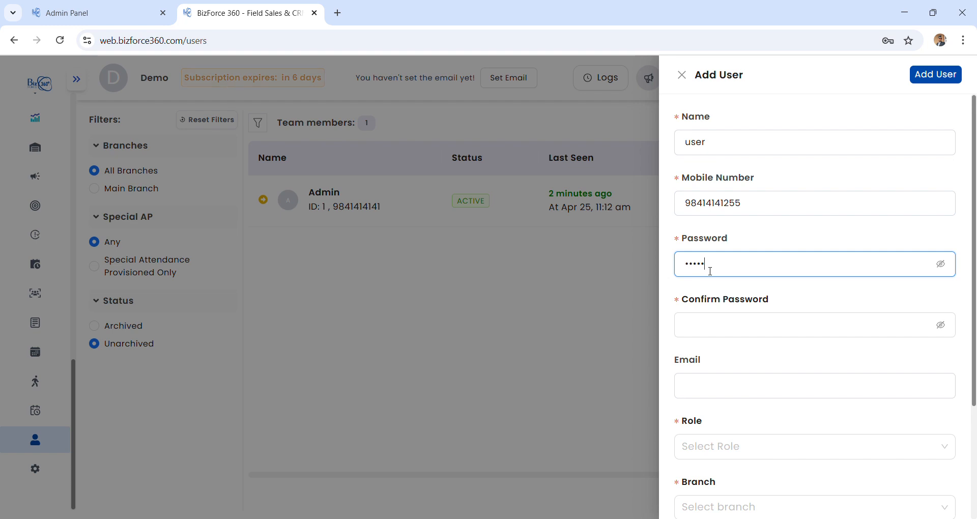
{"action": "left_click", "coordinate": [750, 318]}
{"action": "type", "text": "12345"}
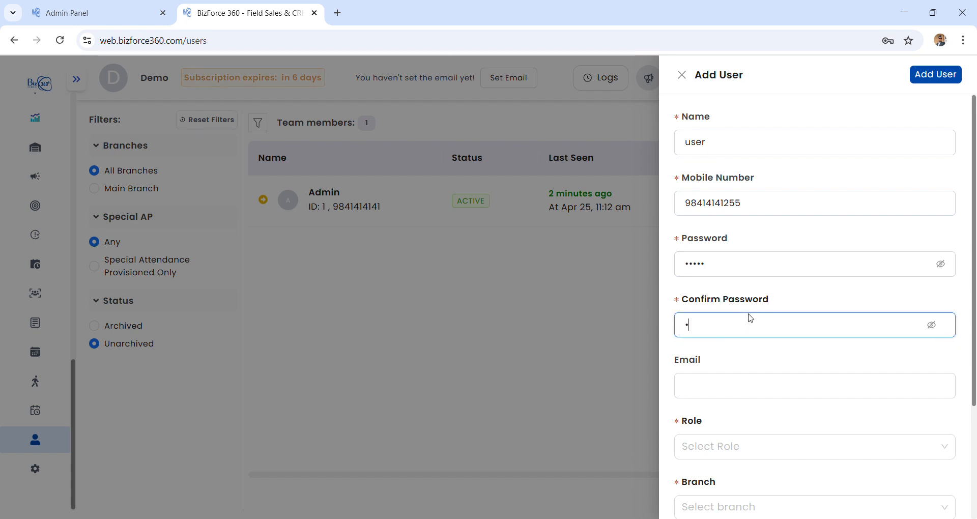
Assign role User, Main Branch and Main Warehouse (MW_000), then save the member.
{"action": "scroll", "coordinate": [803, 367], "scroll_direction": "down", "scroll_amount": 3}
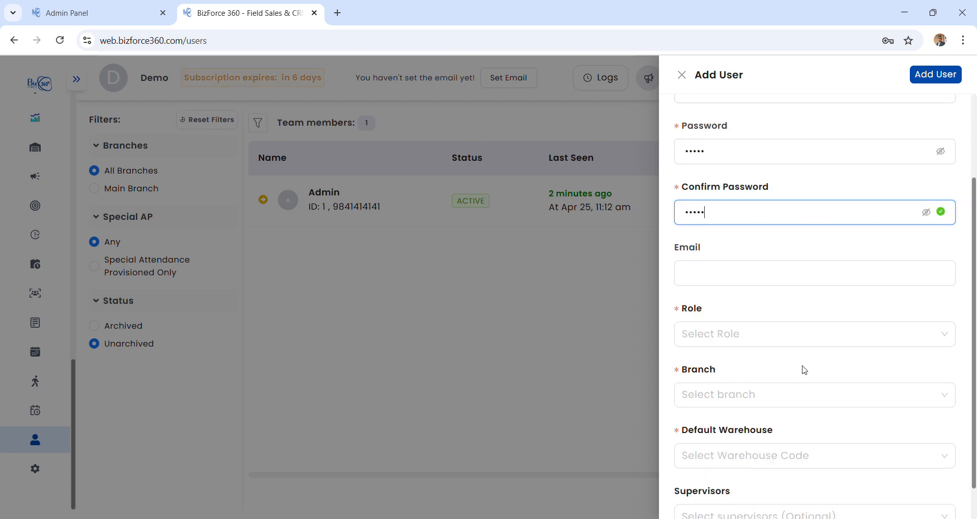
{"action": "left_click", "coordinate": [809, 319]}
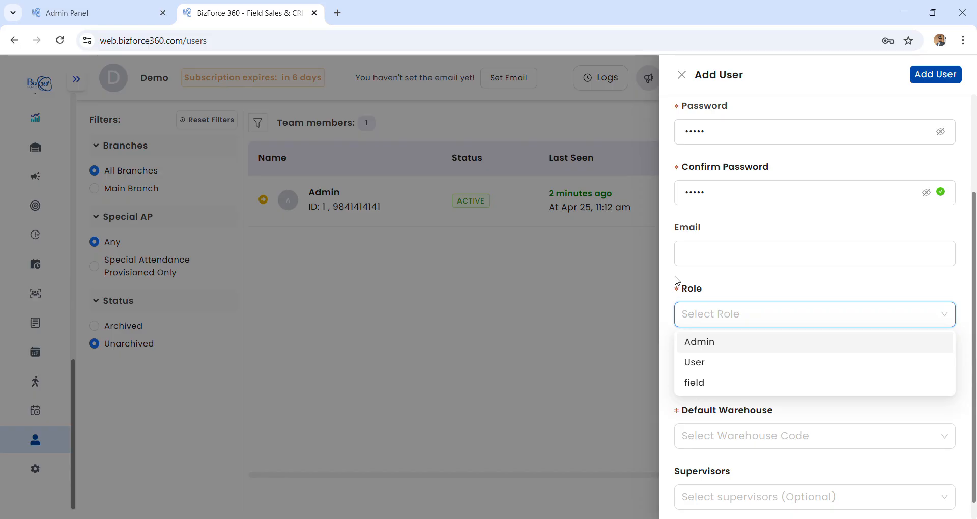
{"action": "left_click", "coordinate": [714, 369]}
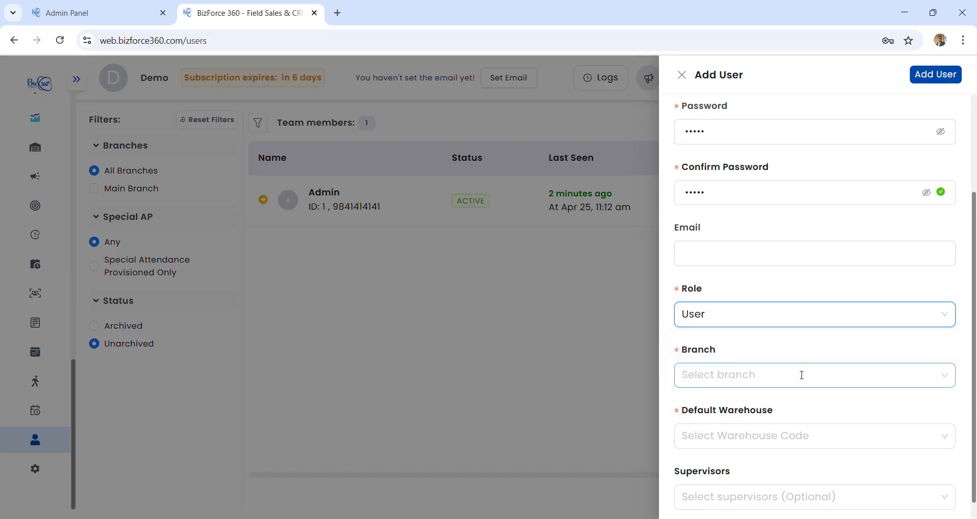
{"action": "left_click", "coordinate": [761, 379]}
{"action": "left_click", "coordinate": [749, 404]}
{"action": "left_click", "coordinate": [752, 436]}
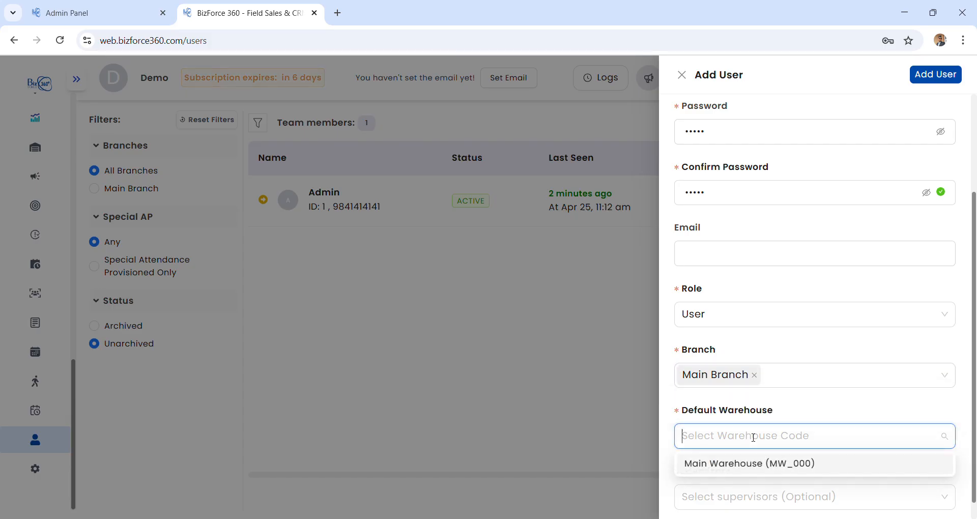
{"action": "left_click", "coordinate": [755, 463]}
{"action": "scroll", "coordinate": [796, 345], "scroll_direction": "down", "scroll_amount": 1}
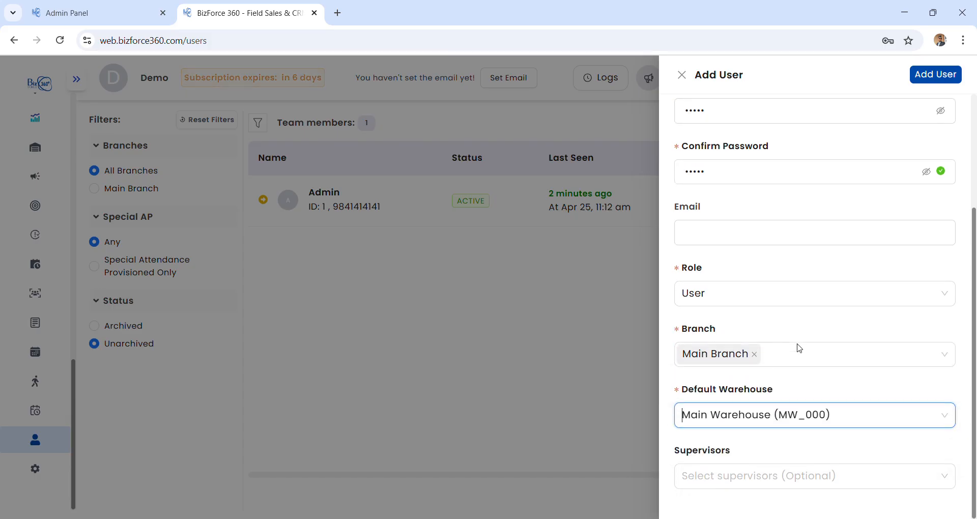
{"action": "left_click", "coordinate": [813, 474]}
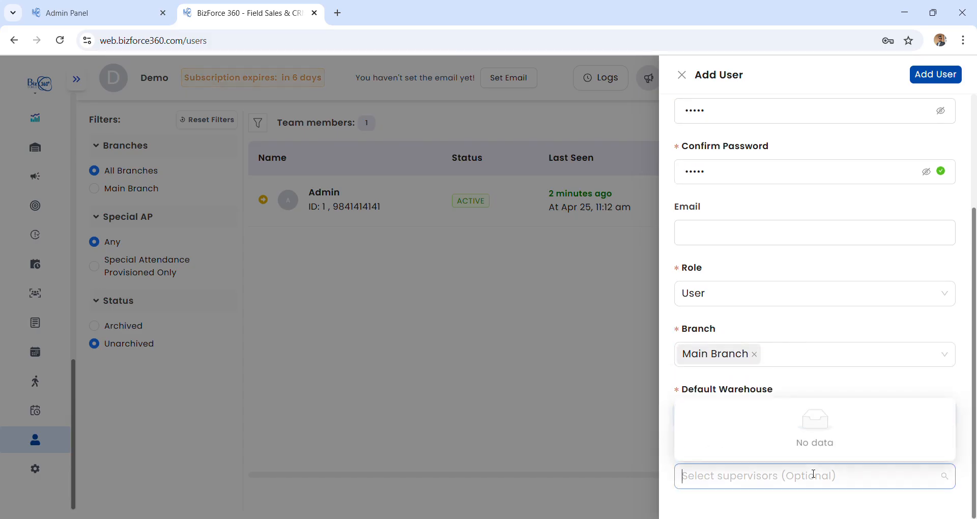
{"action": "left_click", "coordinate": [813, 474]}
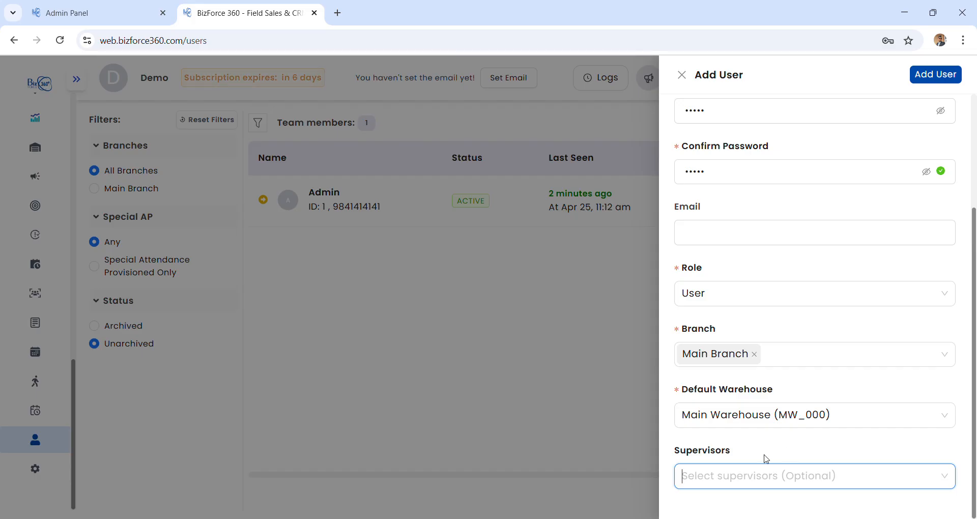
{"action": "left_click", "coordinate": [934, 88]}
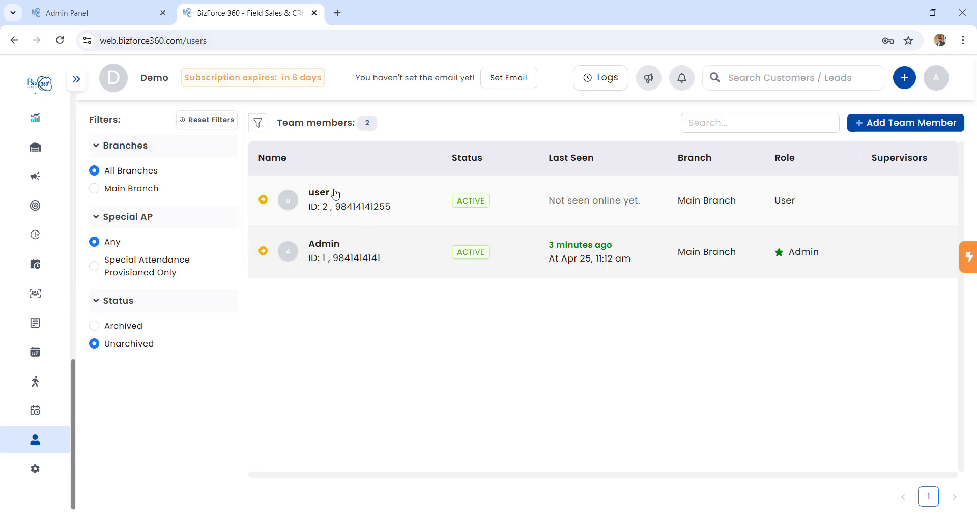
{"action": "left_click", "coordinate": [264, 201]}
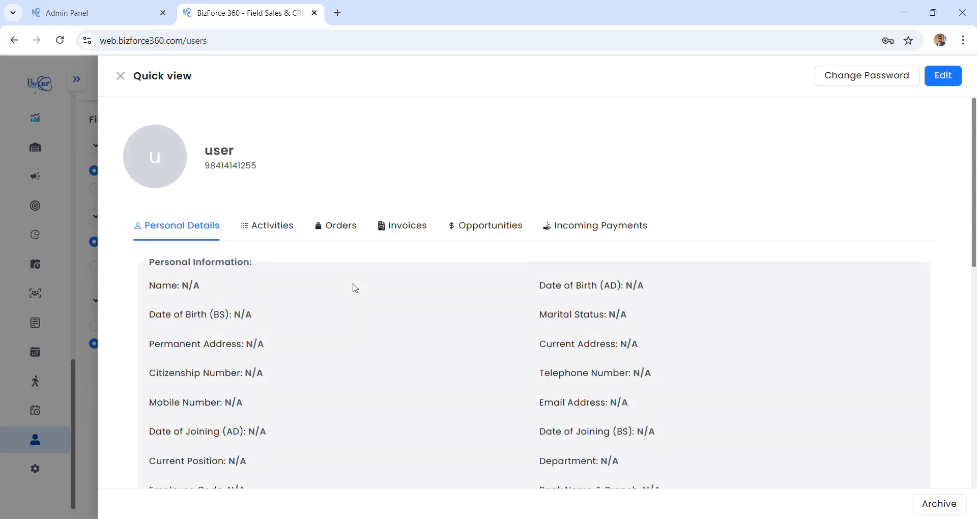
{"action": "scroll", "coordinate": [388, 349], "scroll_direction": "down", "scroll_amount": 10}
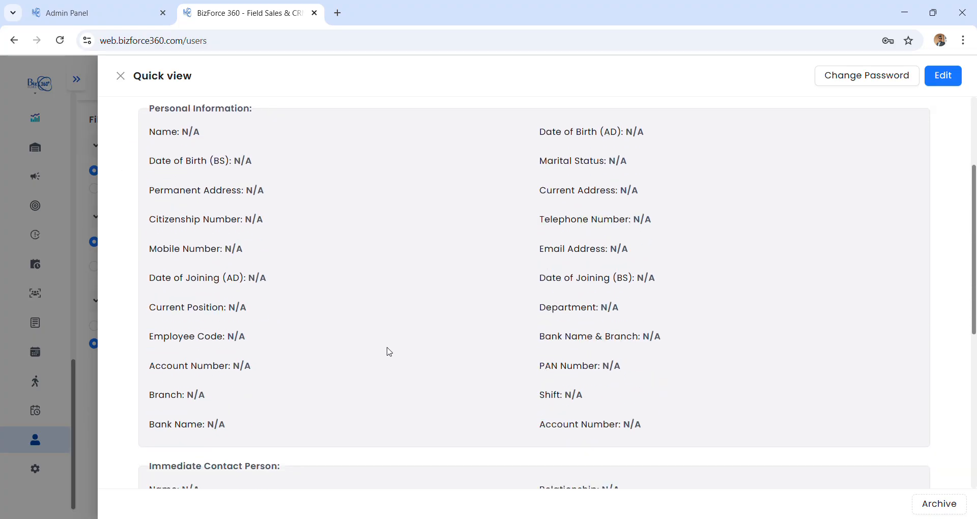
{"action": "scroll", "coordinate": [493, 336], "scroll_direction": "up", "scroll_amount": 10}
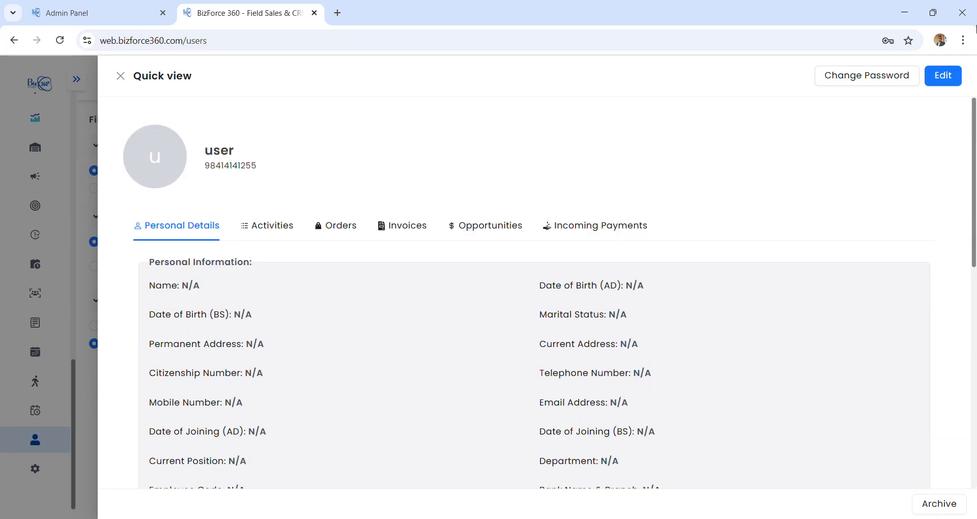
{"action": "left_click", "coordinate": [943, 75]}
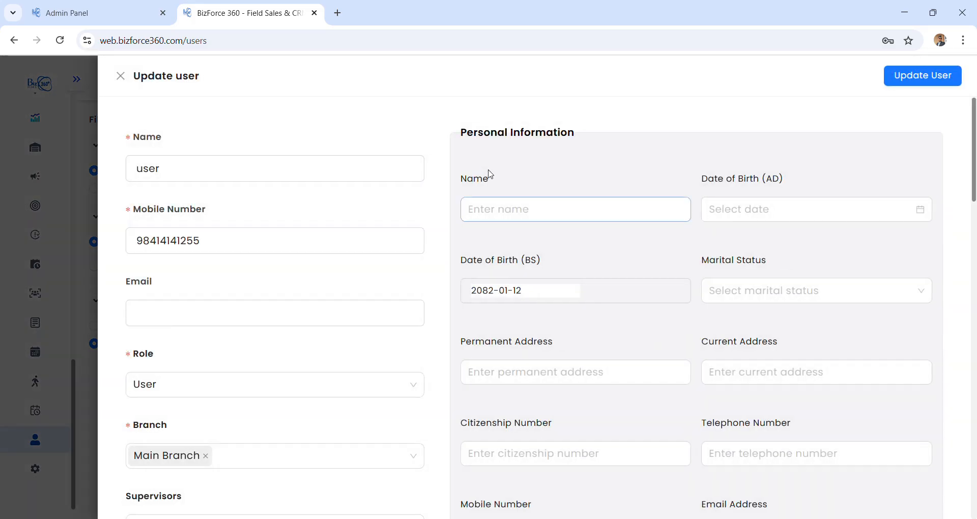
{"action": "scroll", "coordinate": [439, 338], "scroll_direction": "down", "scroll_amount": 3}
{"action": "scroll", "coordinate": [504, 314], "scroll_direction": "down", "scroll_amount": 10}
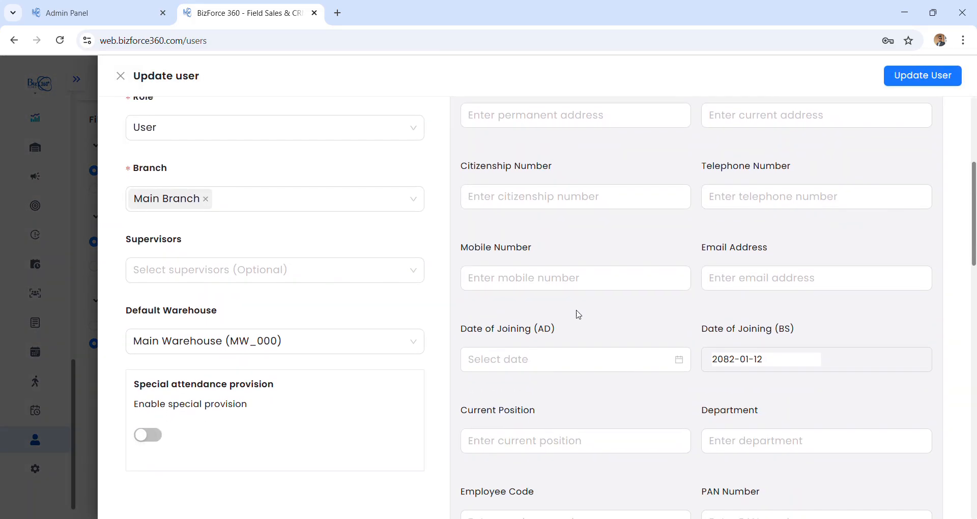
{"action": "scroll", "coordinate": [693, 253], "scroll_direction": "down", "scroll_amount": 5}
{"action": "scroll", "coordinate": [692, 253], "scroll_direction": "up", "scroll_amount": 15}
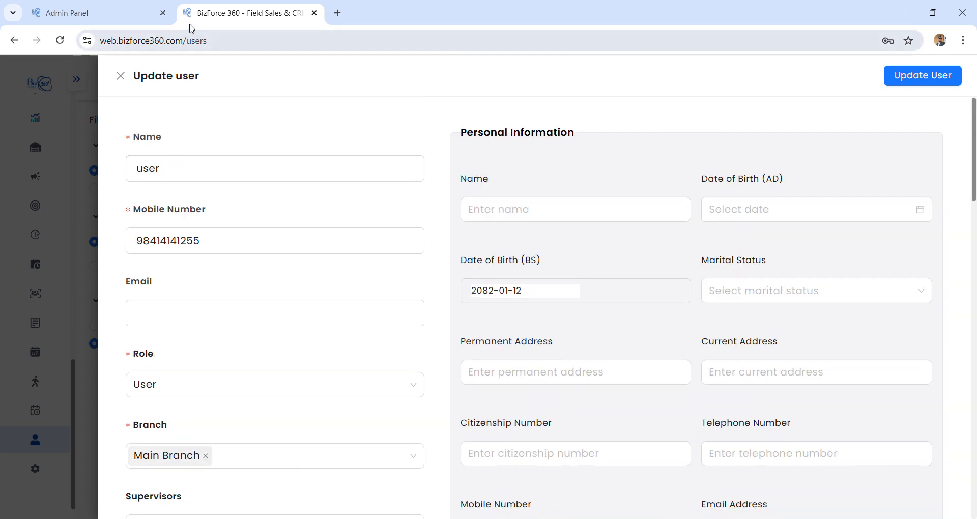
{"action": "left_click", "coordinate": [128, 77]}
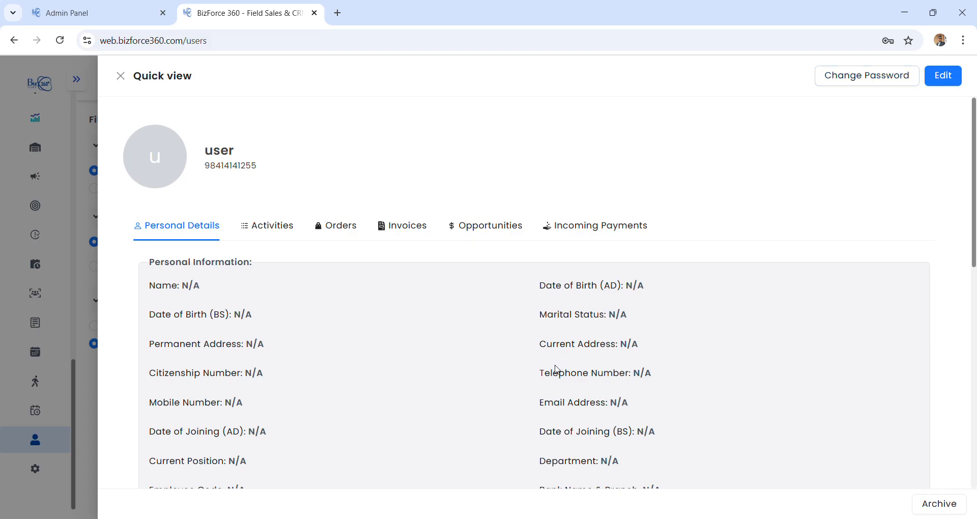
{"action": "left_click", "coordinate": [121, 76]}
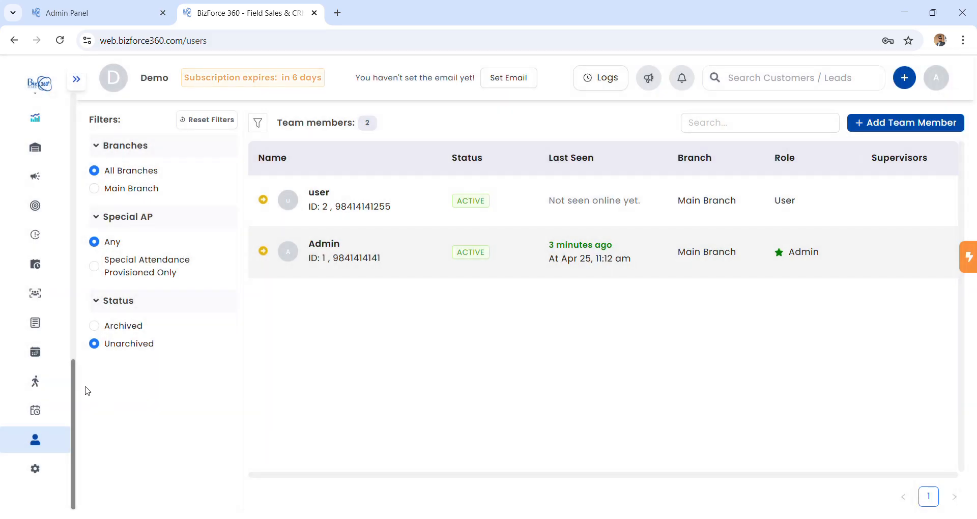
{"action": "mouse_move", "coordinate": [37, 434]}
{"action": "scroll", "coordinate": [42, 433], "scroll_direction": "down", "scroll_amount": 3}
Open Business Details from settings and start editing the business.
{"action": "left_click", "coordinate": [42, 432]}
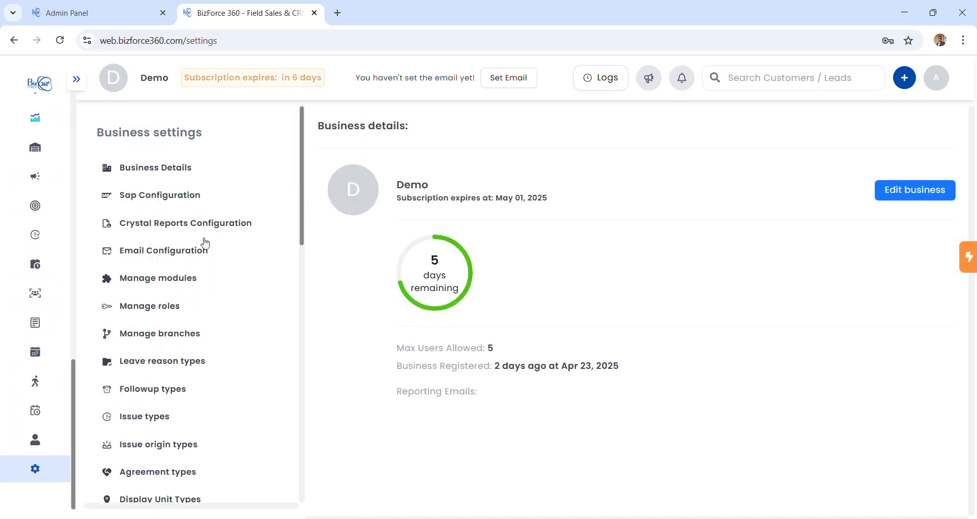
{"action": "left_click", "coordinate": [194, 283]}
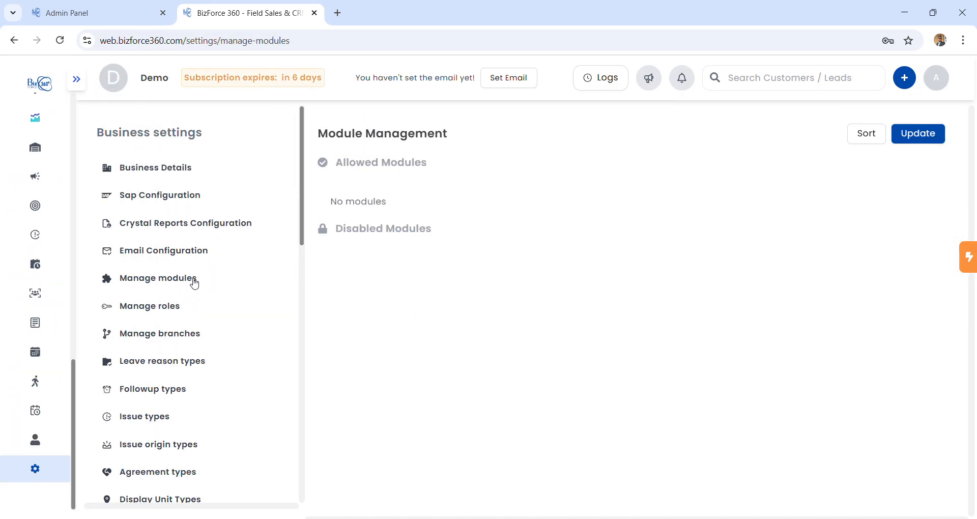
{"action": "left_click", "coordinate": [192, 169]}
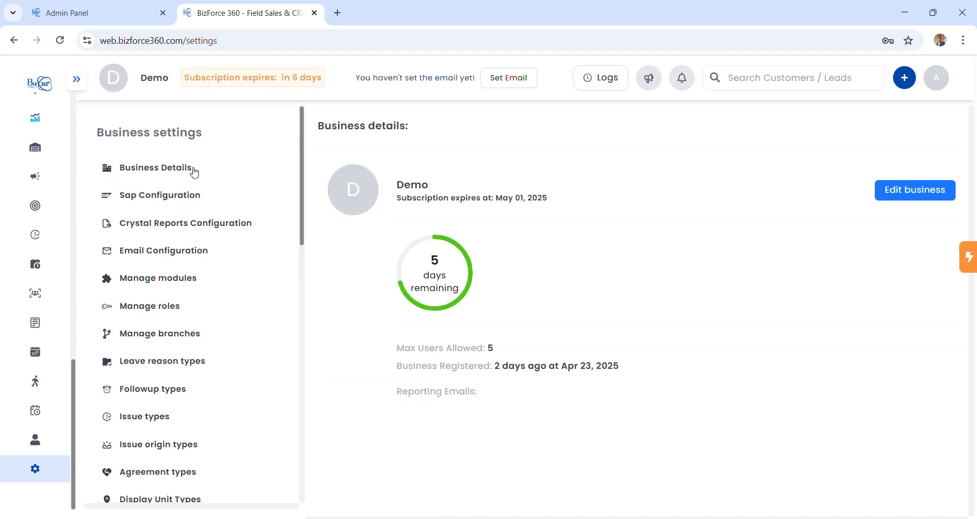
{"action": "left_click", "coordinate": [899, 194]}
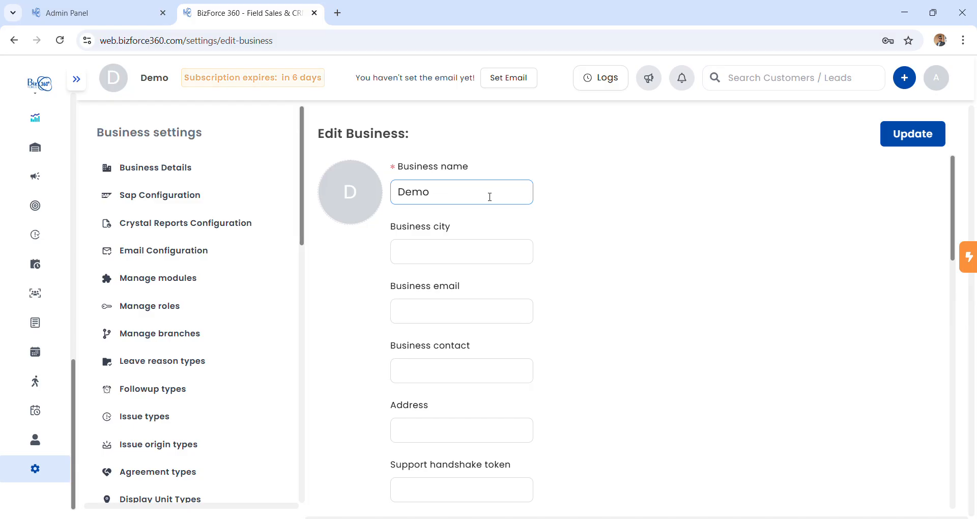
Add an empty reporting email entry and focus the notice message field.
{"action": "scroll", "coordinate": [565, 251], "scroll_direction": "down", "scroll_amount": 3}
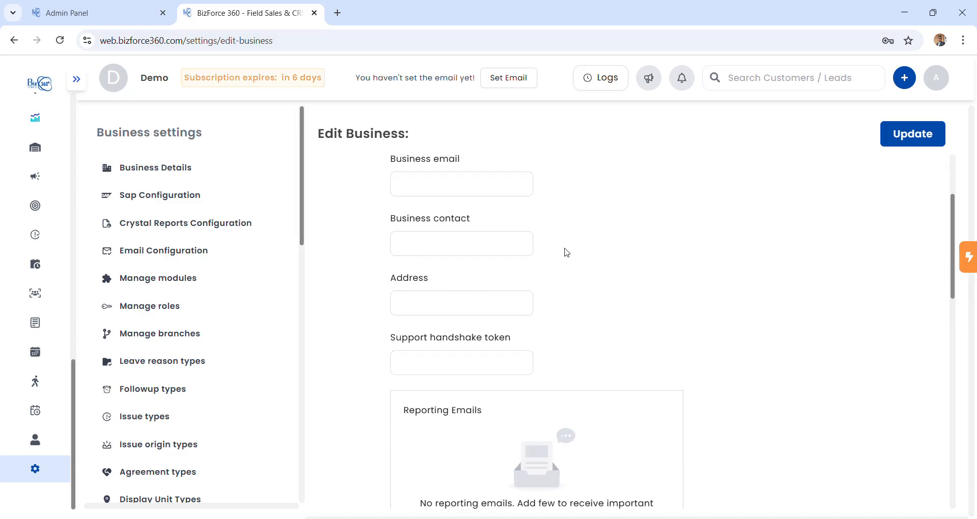
{"action": "scroll", "coordinate": [613, 258], "scroll_direction": "down", "scroll_amount": 4}
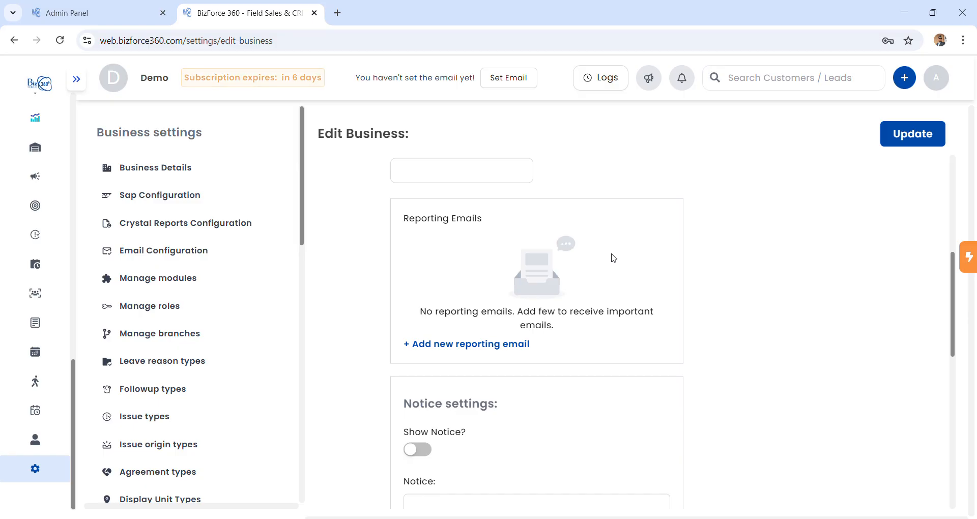
{"action": "left_click", "coordinate": [472, 343]}
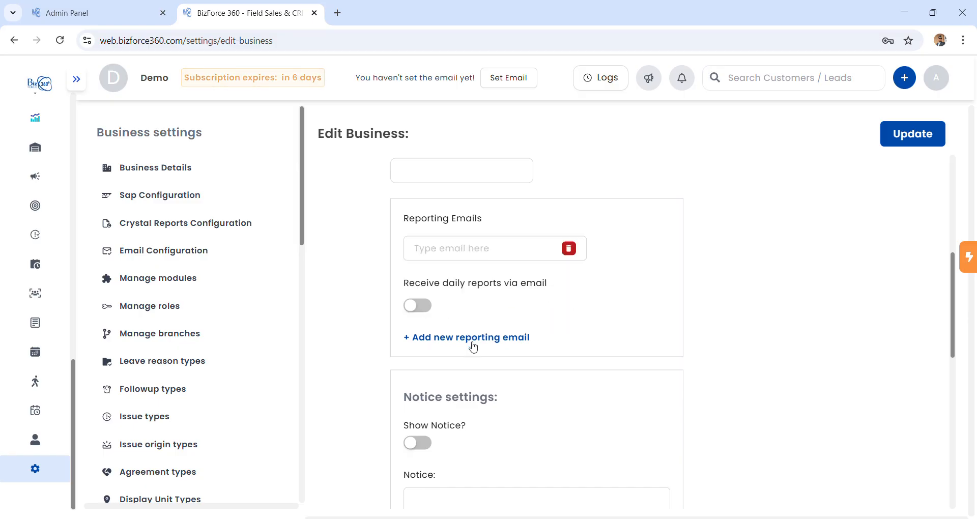
{"action": "scroll", "coordinate": [492, 425], "scroll_direction": "down", "scroll_amount": 3}
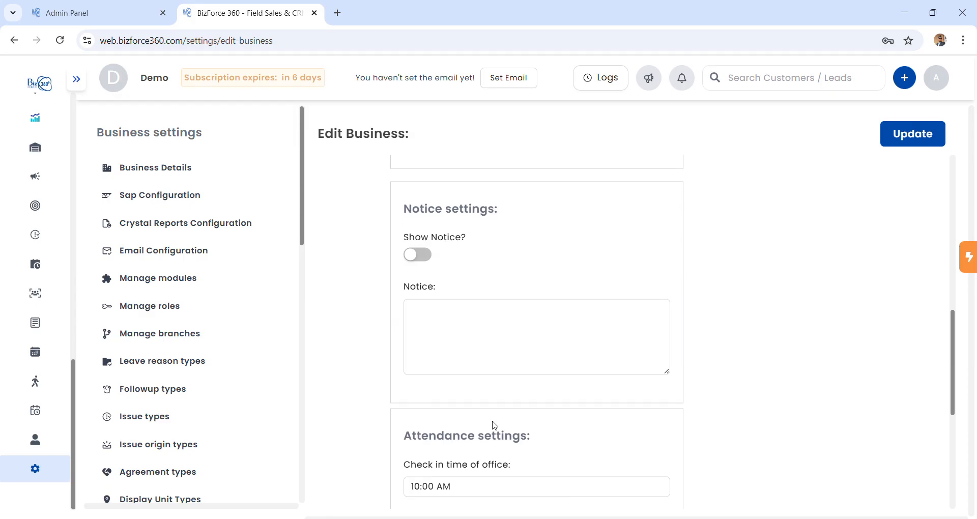
{"action": "left_click", "coordinate": [447, 323]}
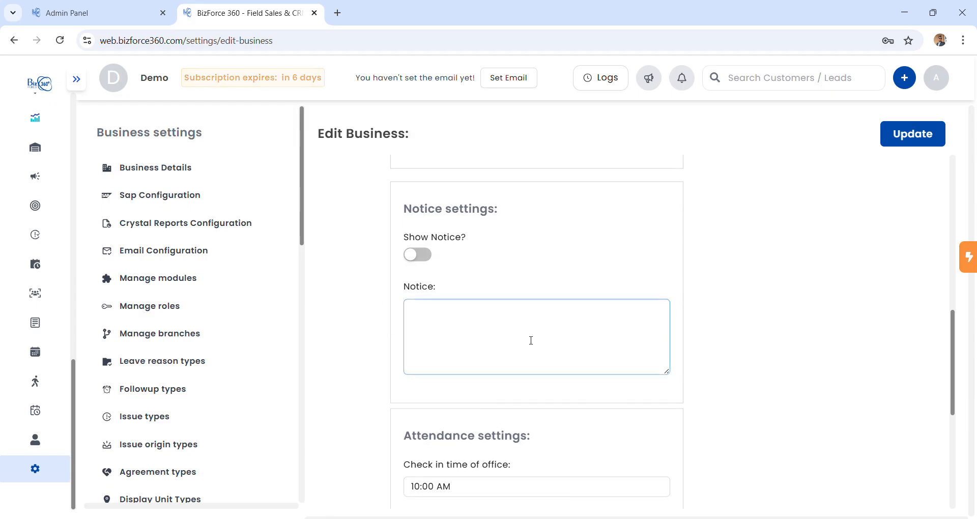
{"action": "scroll", "coordinate": [546, 347], "scroll_direction": "down", "scroll_amount": 4}
Check the 3000-minute grace period and 5000-minute check-in cutoff, then update the business.
{"action": "left_click", "coordinate": [451, 243]}
{"action": "left_click", "coordinate": [443, 294]}
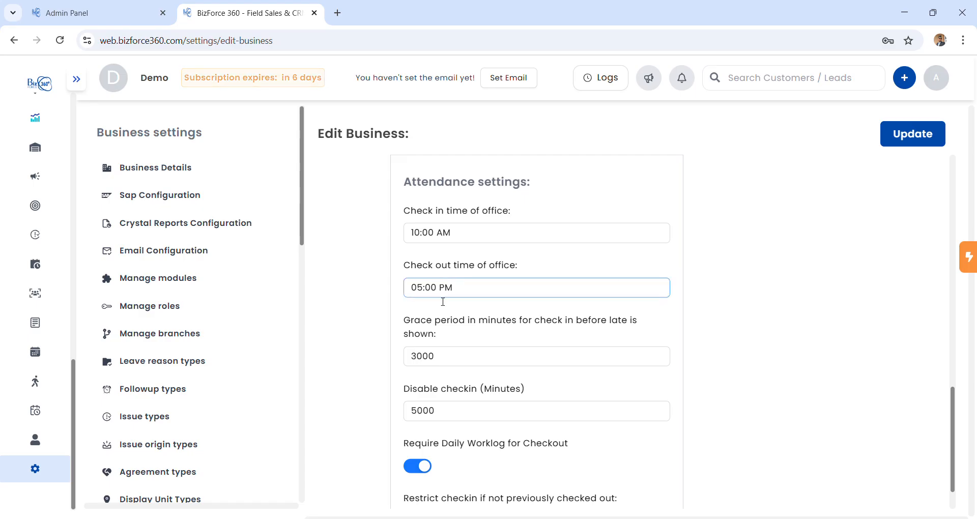
{"action": "left_click", "coordinate": [446, 352]}
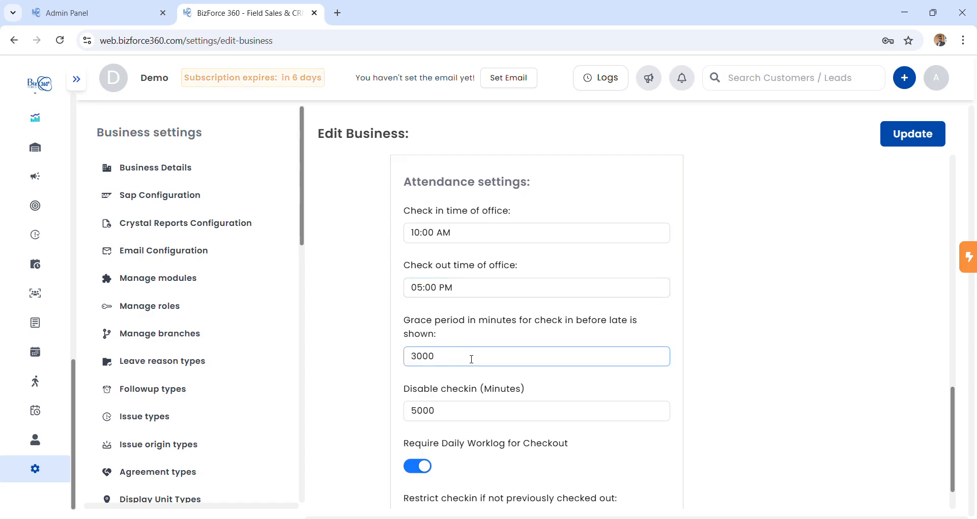
{"action": "left_click", "coordinate": [446, 411]}
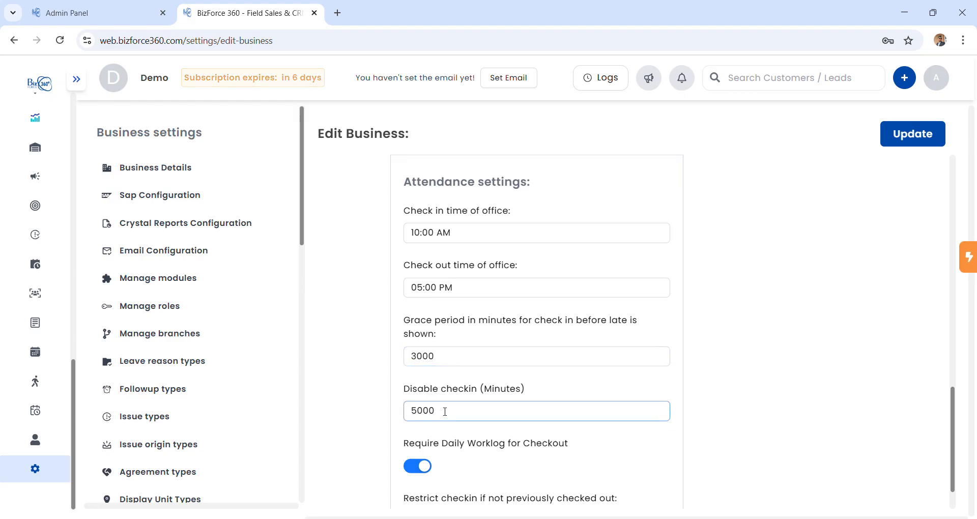
{"action": "left_click", "coordinate": [455, 356]}
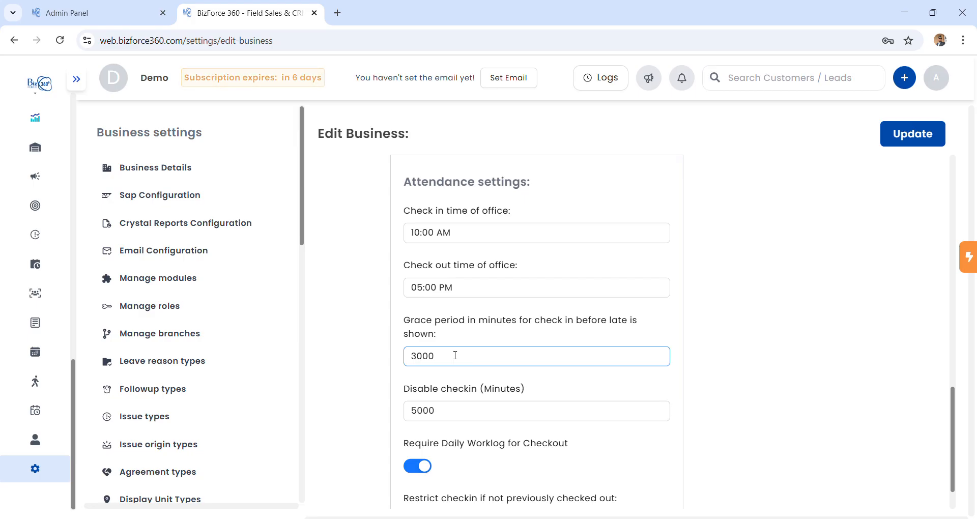
{"action": "left_click", "coordinate": [450, 412]}
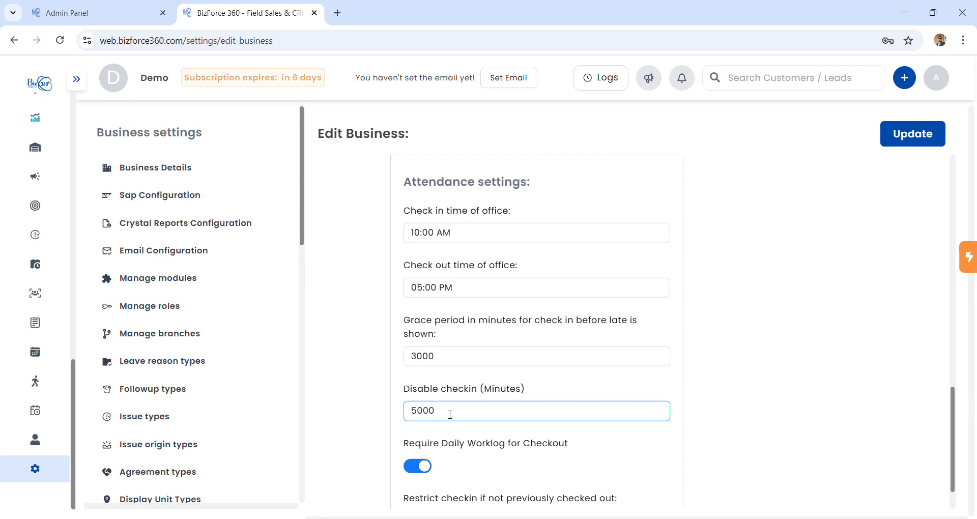
{"action": "scroll", "coordinate": [451, 414], "scroll_direction": "down", "scroll_amount": 1}
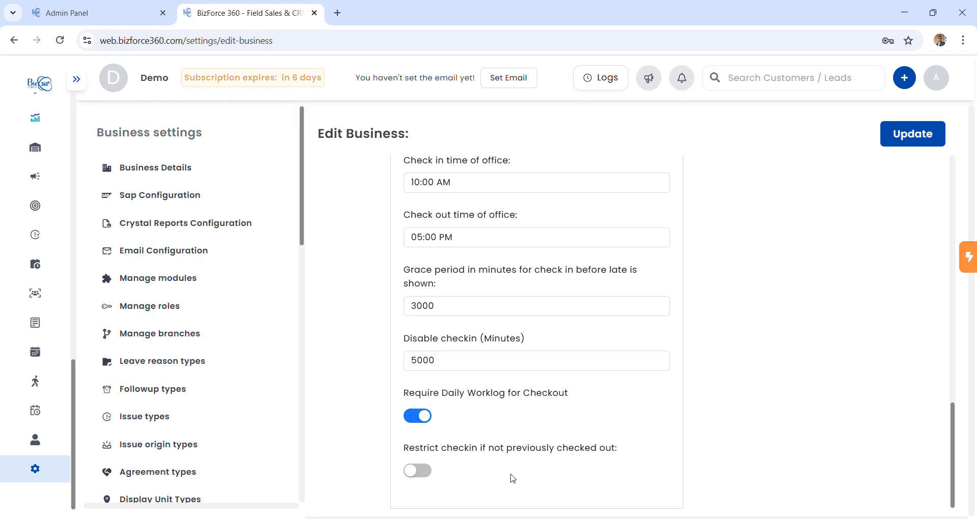
{"action": "scroll", "coordinate": [649, 346], "scroll_direction": "up", "scroll_amount": 15}
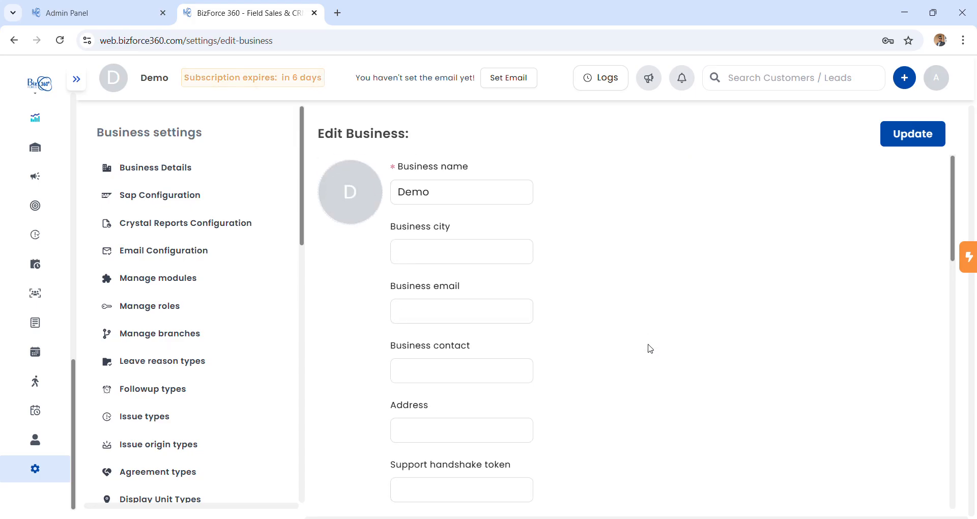
{"action": "scroll", "coordinate": [488, 412], "scroll_direction": "down", "scroll_amount": 15}
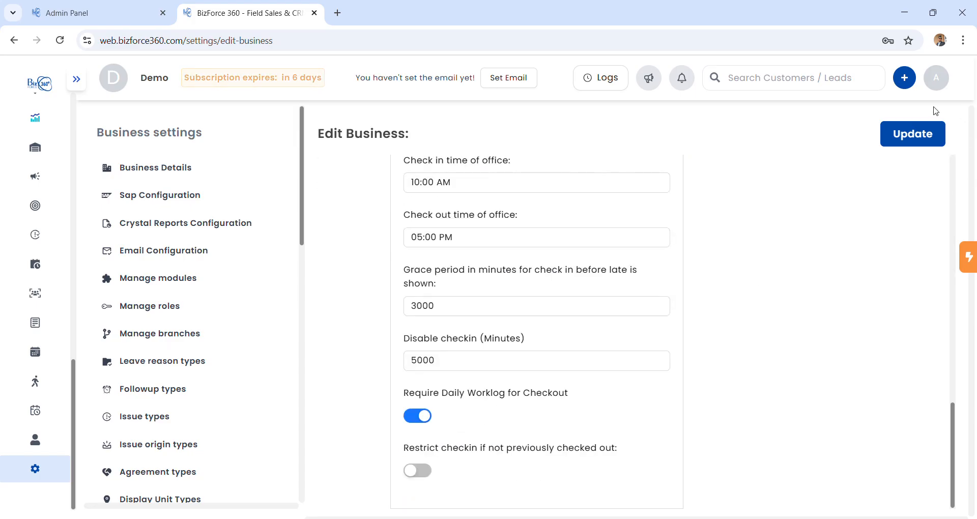
{"action": "left_click", "coordinate": [927, 134]}
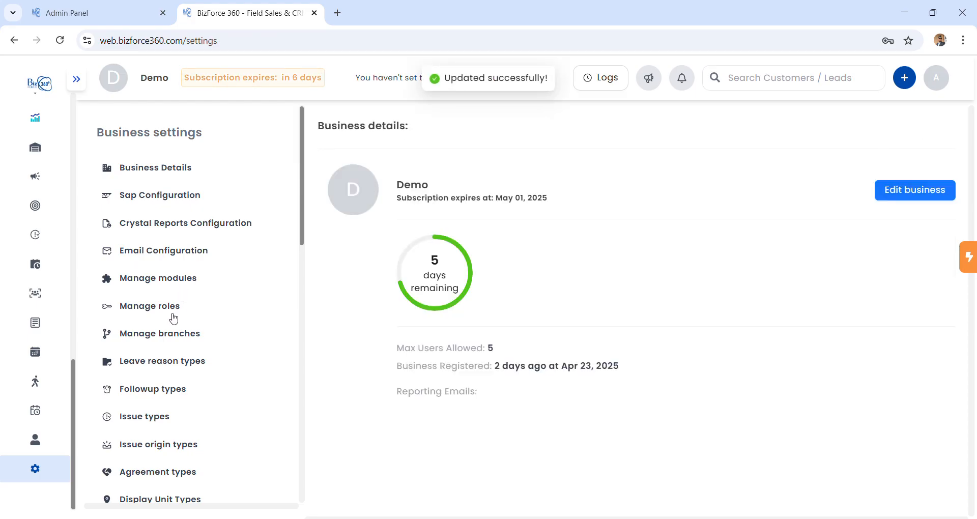
In Manage branches, create a branch named 'biratnagar'.
{"action": "left_click", "coordinate": [198, 339]}
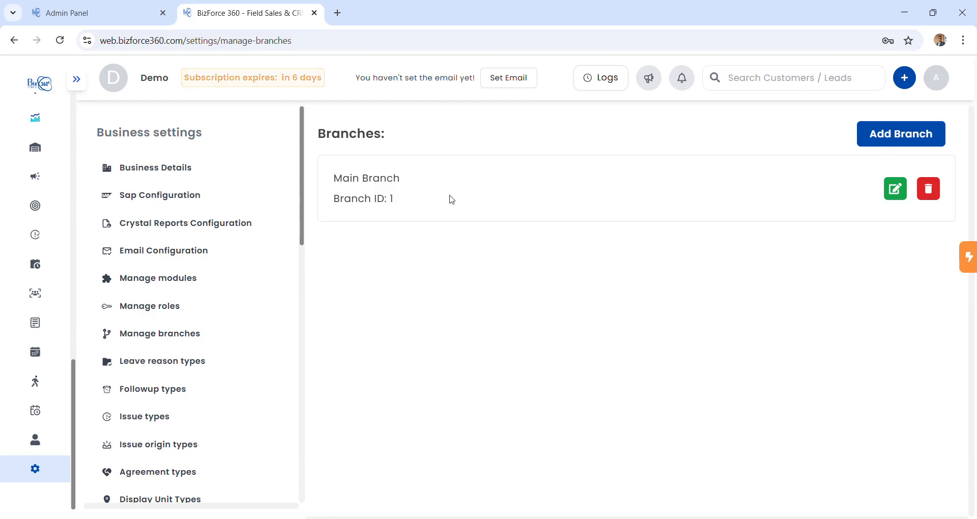
{"action": "left_click", "coordinate": [871, 144]}
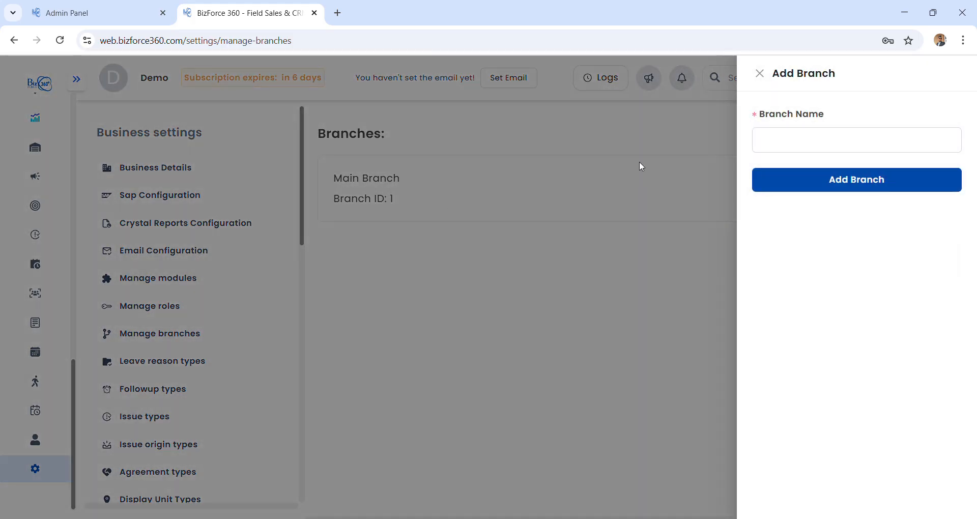
{"action": "left_click", "coordinate": [781, 142]}
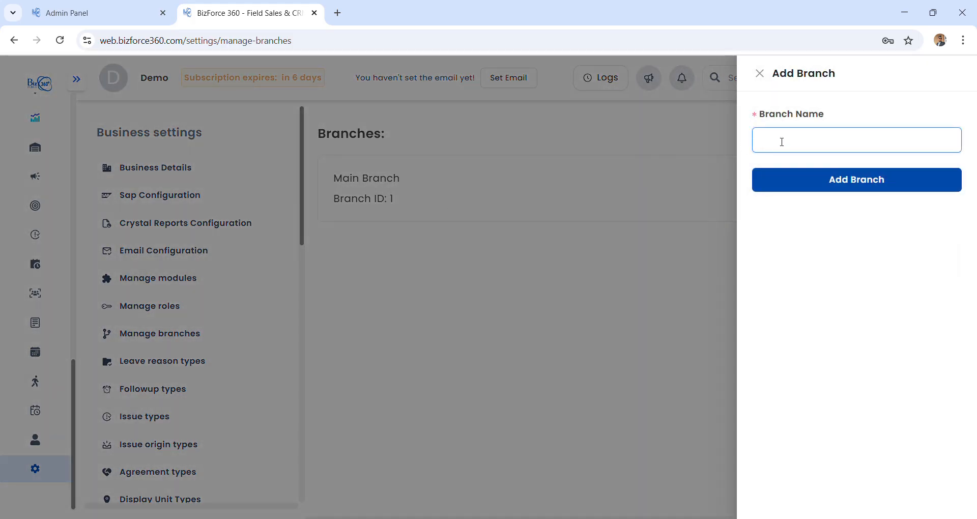
{"action": "type", "text": "biratnagar"}
{"action": "left_click", "coordinate": [857, 179]}
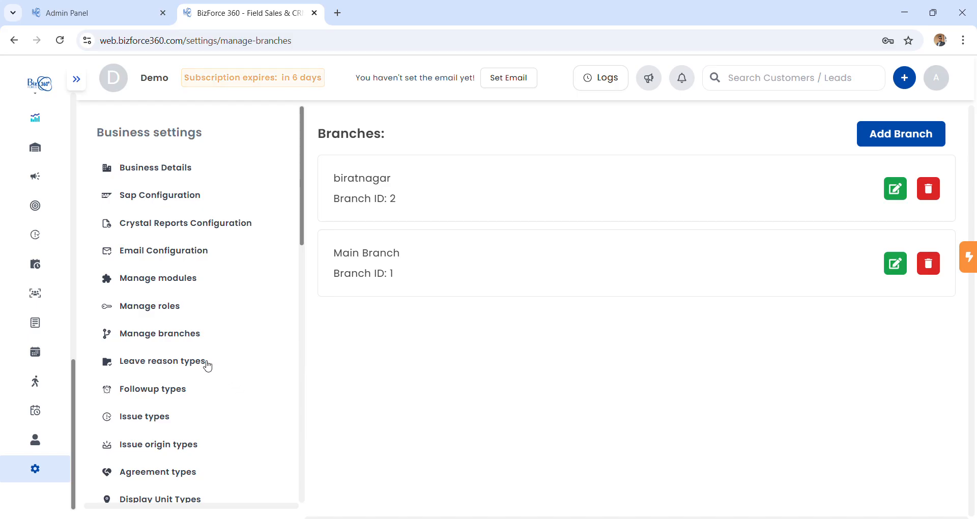
{"action": "scroll", "coordinate": [207, 366], "scroll_direction": "down", "scroll_amount": 1}
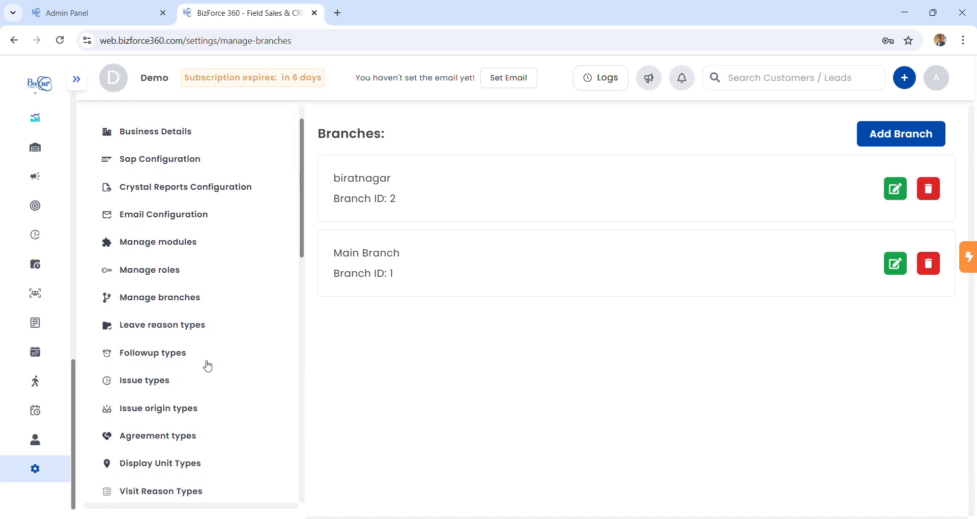
Enter 'sick leave' and 'entertainment leave' as leave reasons and update the list.
{"action": "left_click", "coordinate": [186, 325]}
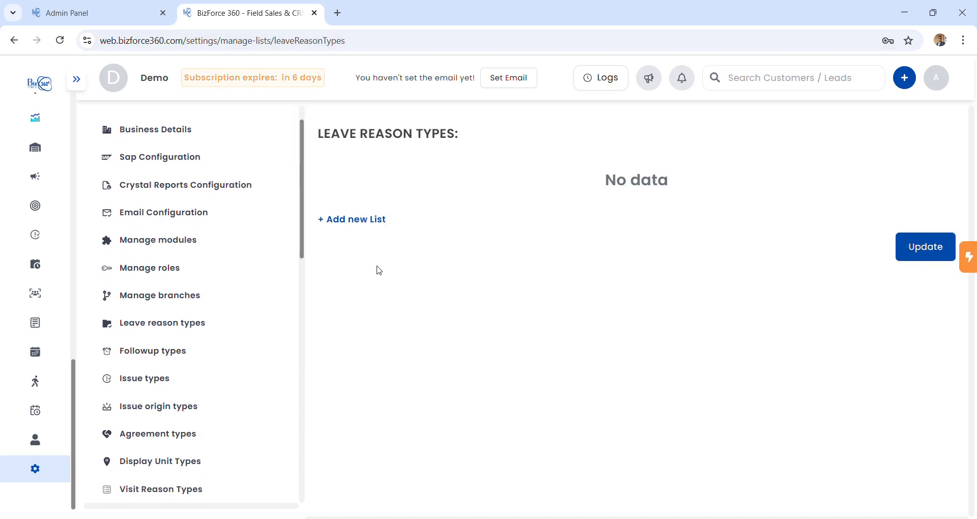
{"action": "left_click", "coordinate": [356, 224]}
{"action": "left_click", "coordinate": [399, 178]}
{"action": "type", "text": "sic"}
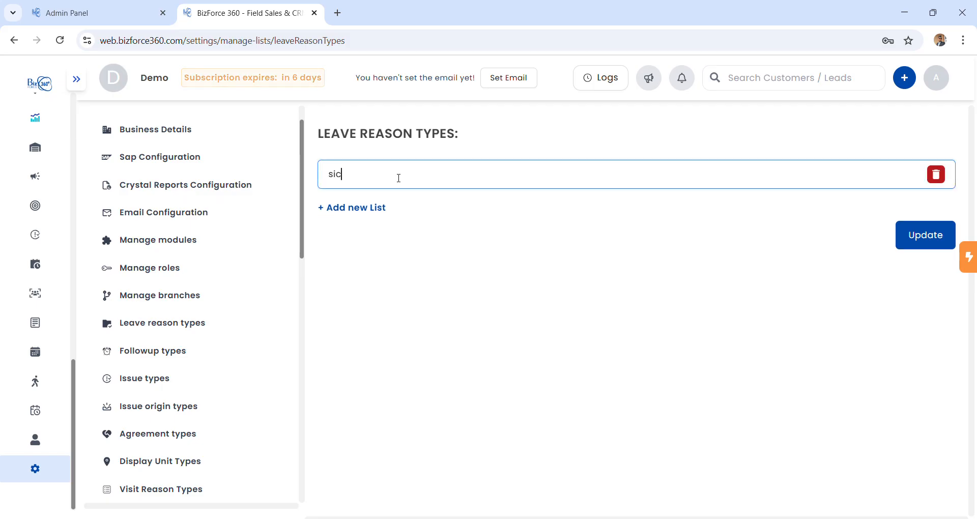
{"action": "type", "text": "k le"}
{"action": "type", "text": "ave"}
{"action": "left_click", "coordinate": [381, 208]}
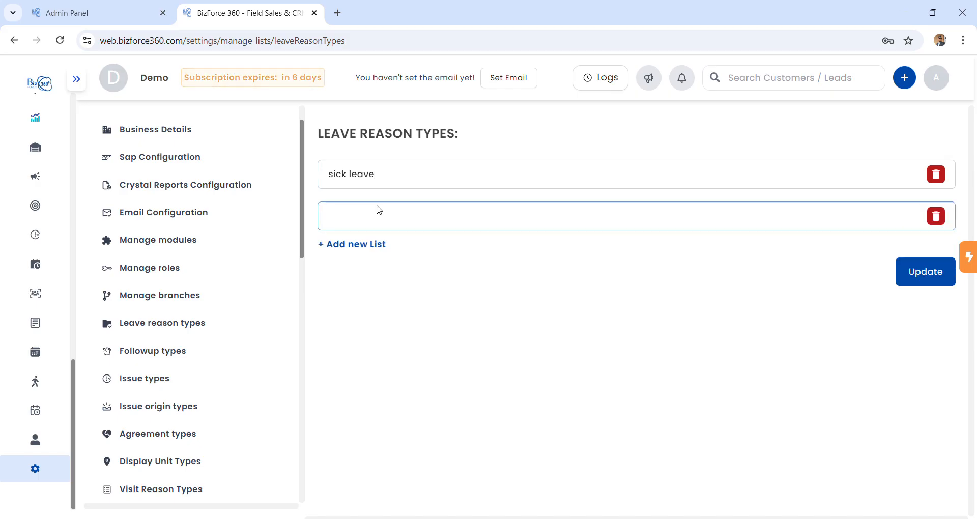
{"action": "type", "text": "engter"}
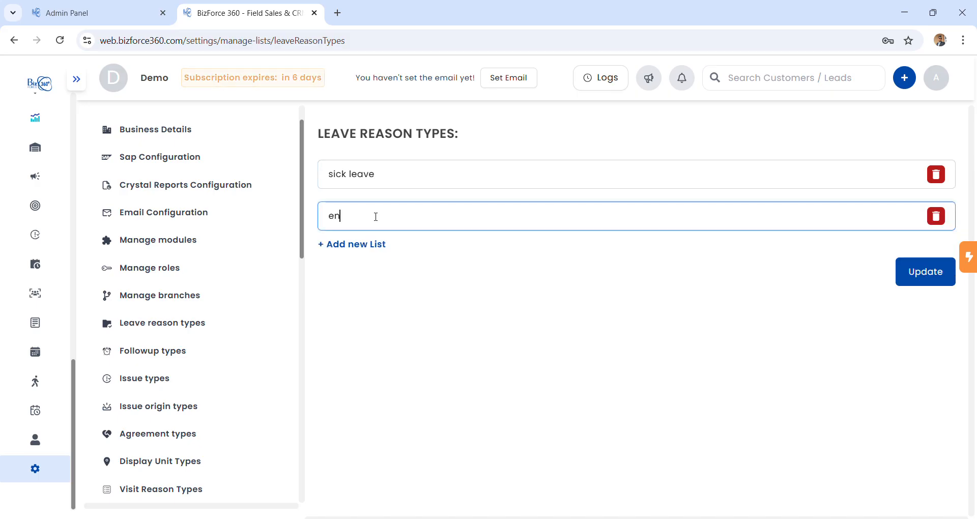
{"action": "key", "text": "BackSpace"}
{"action": "key", "text": "BackSpace"}
{"action": "key", "text": "BackSpace"}
{"action": "key", "text": "BackSpace"}
{"action": "type", "text": "ter"}
{"action": "type", "text": "m"}
{"action": "key", "text": "BackSpace"}
{"action": "type", "text": "tainmet"}
{"action": "key", "text": "BackSpace"}
{"action": "type", "text": "nt leave"}
{"action": "left_click", "coordinate": [935, 285]}
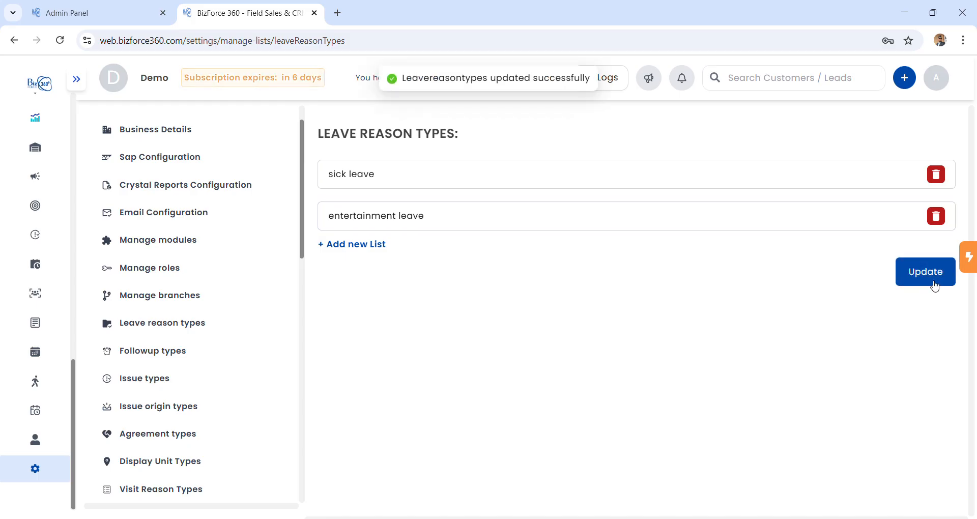
Add 'order', 'dispatch' and 'payment' as followup types and update the list.
{"action": "left_click", "coordinate": [188, 362]}
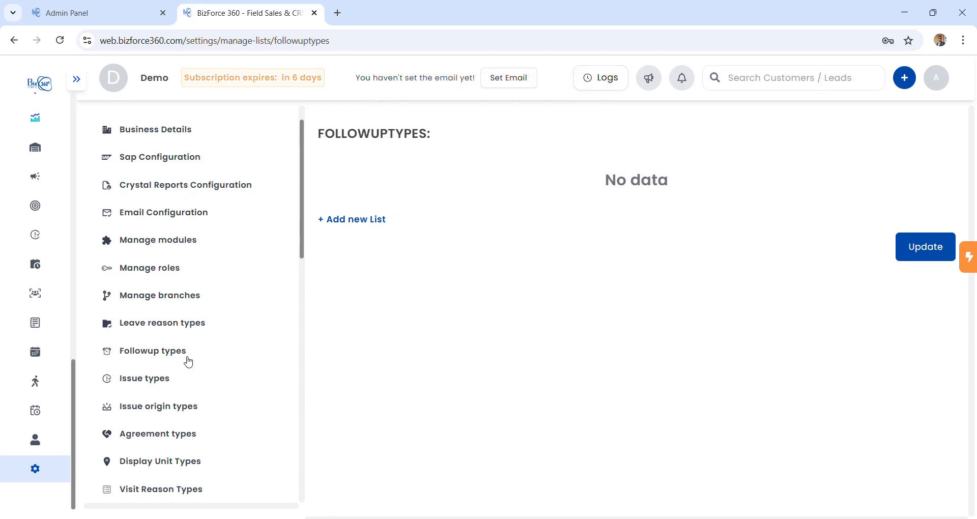
{"action": "left_click", "coordinate": [375, 224]}
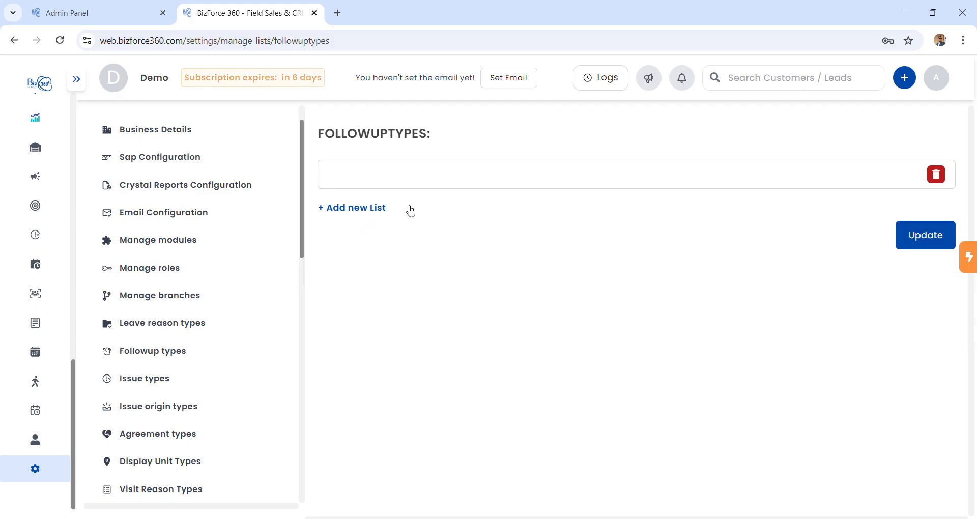
{"action": "left_click", "coordinate": [415, 182]}
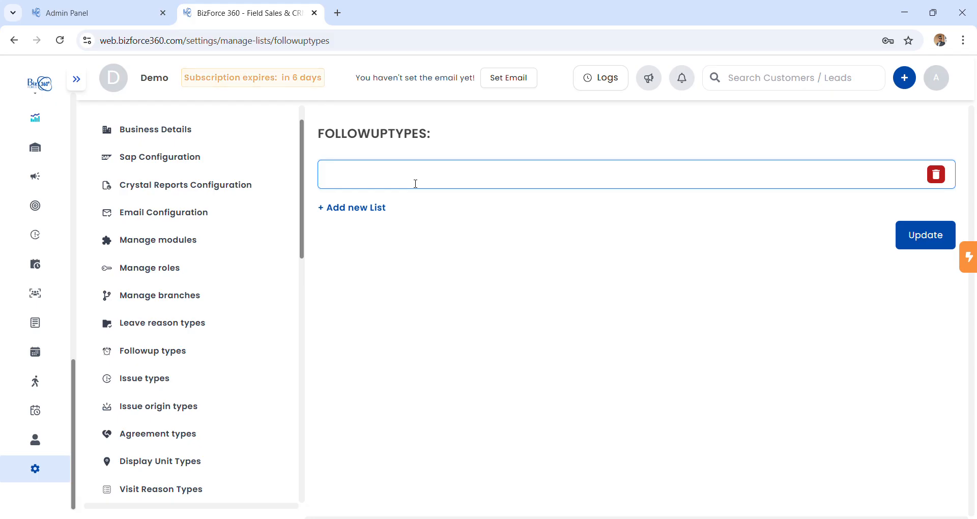
{"action": "type", "text": "order"}
{"action": "left_click", "coordinate": [374, 209]}
{"action": "type", "text": "dispatch"}
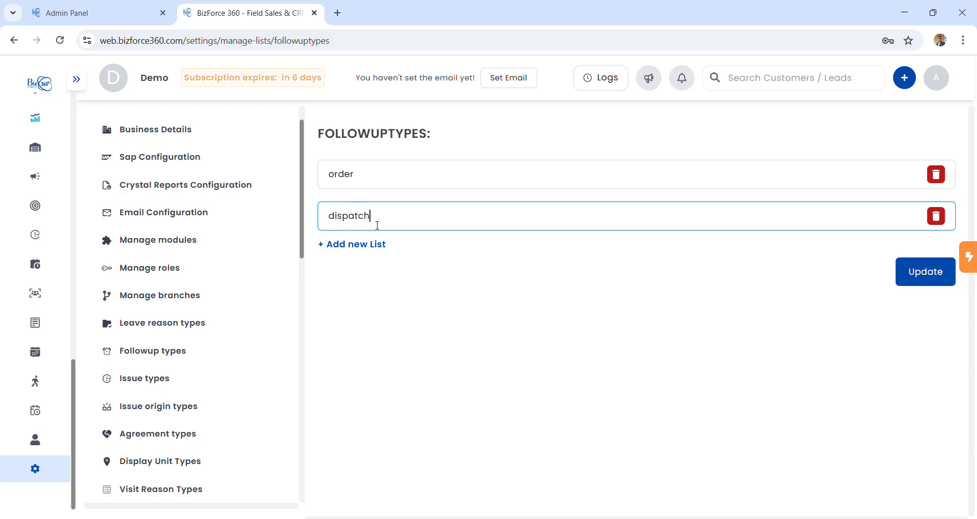
{"action": "left_click", "coordinate": [379, 246]}
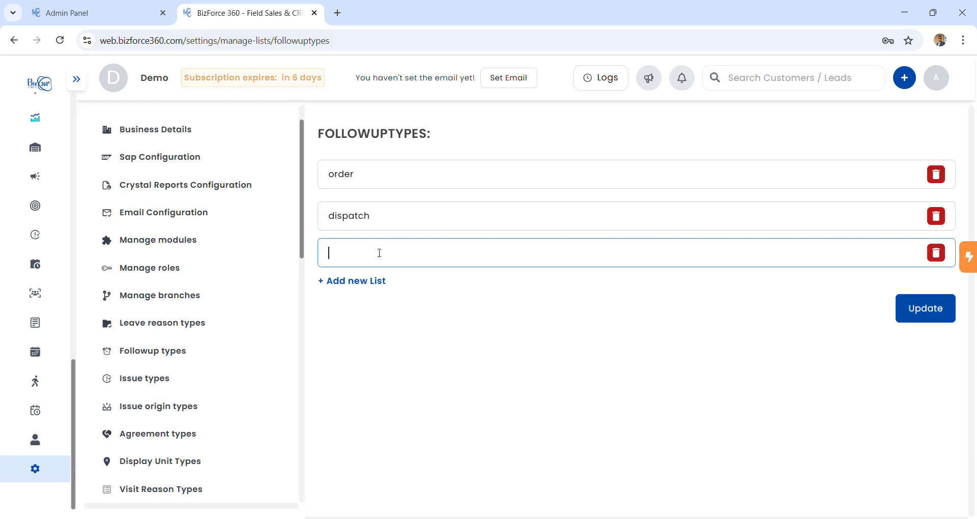
{"action": "type", "text": "payment"}
{"action": "left_click", "coordinate": [926, 310]}
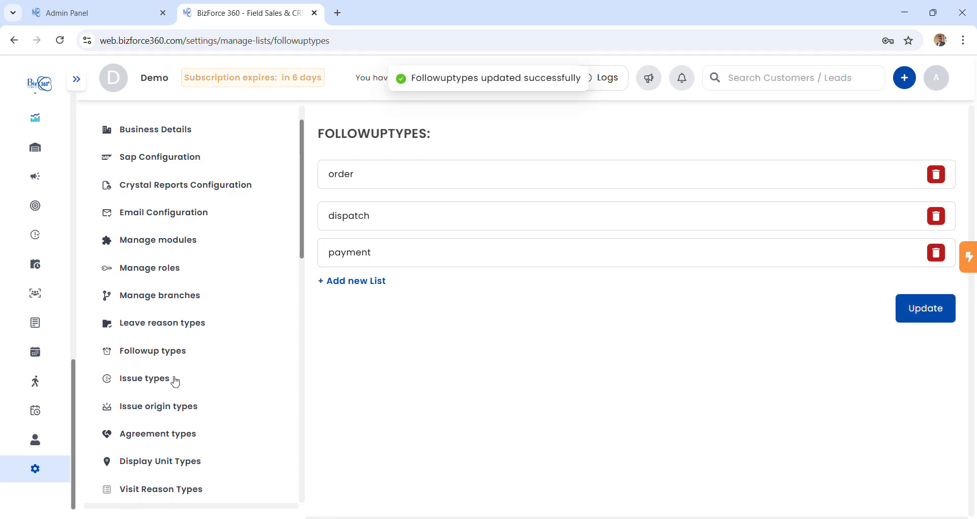
{"action": "left_click", "coordinate": [158, 381]}
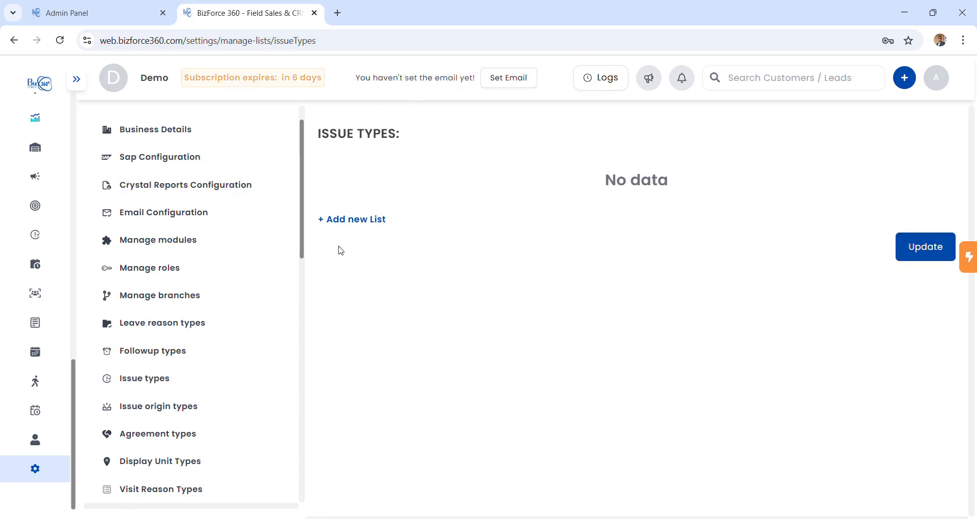
Save 'bug' as the only issue type, deleting the extra empty row.
{"action": "left_click", "coordinate": [376, 227]}
{"action": "left_click", "coordinate": [424, 184]}
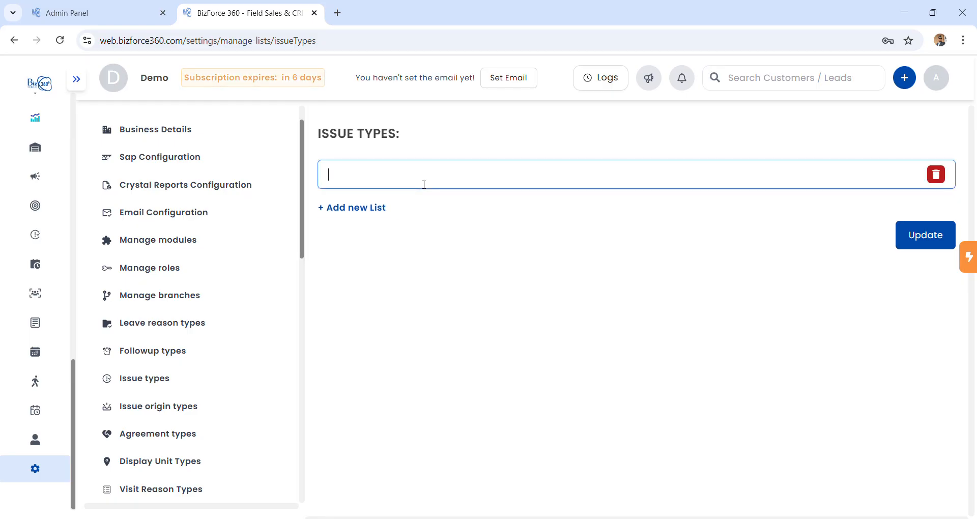
{"action": "type", "text": "techjj"}
{"action": "key", "text": "BackSpace"}
{"action": "key", "text": "BackSpace"}
{"action": "key", "text": "BackSpace"}
{"action": "key", "text": "BackSpace"}
{"action": "key", "text": "BackSpace"}
{"action": "key", "text": "BackSpace"}
{"action": "type", "text": "bug"}
{"action": "left_click", "coordinate": [375, 208]}
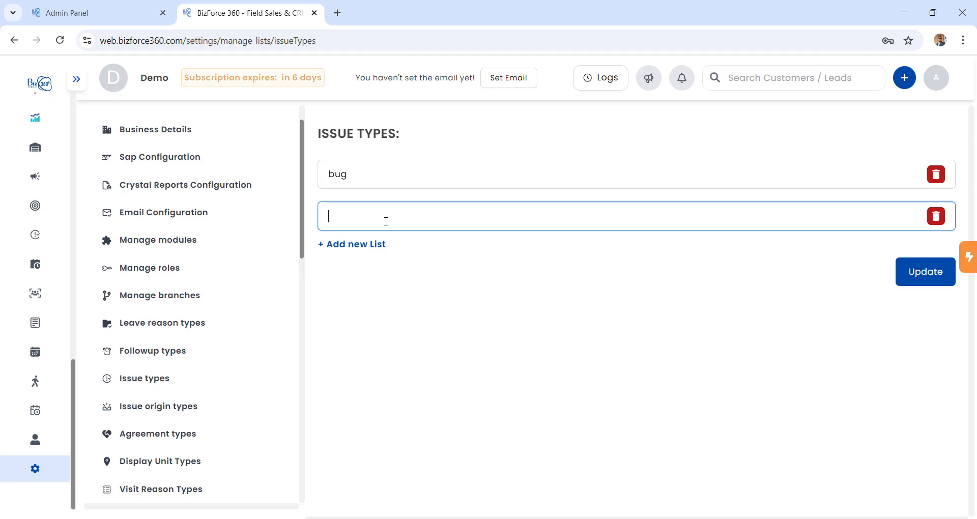
{"action": "left_click", "coordinate": [938, 216]}
{"action": "left_click", "coordinate": [931, 248]}
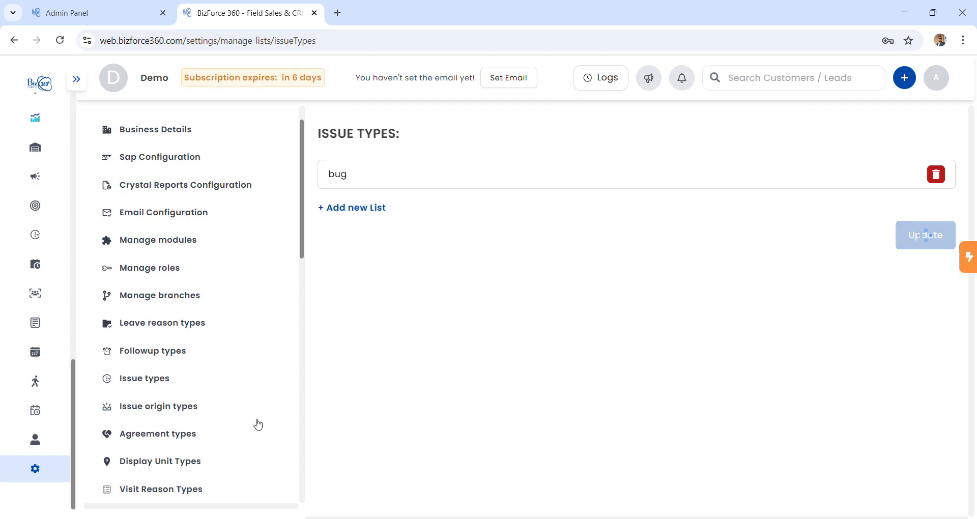
{"action": "left_click", "coordinate": [169, 413]}
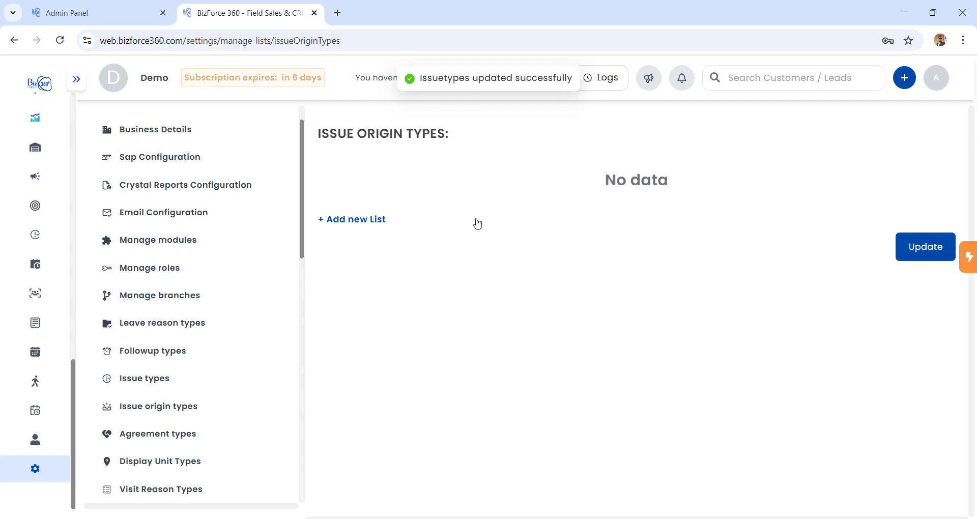
Add and save 'customer' as an issue origin type.
{"action": "left_click", "coordinate": [364, 219]}
{"action": "left_click", "coordinate": [419, 182]}
{"action": "type", "text": "cu"}
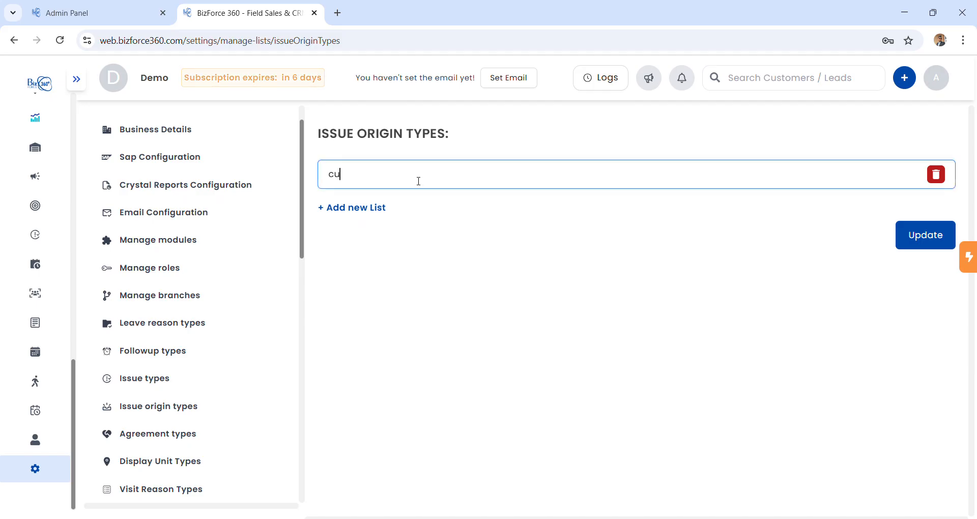
{"action": "type", "text": "stomer"}
{"action": "left_click", "coordinate": [931, 238]}
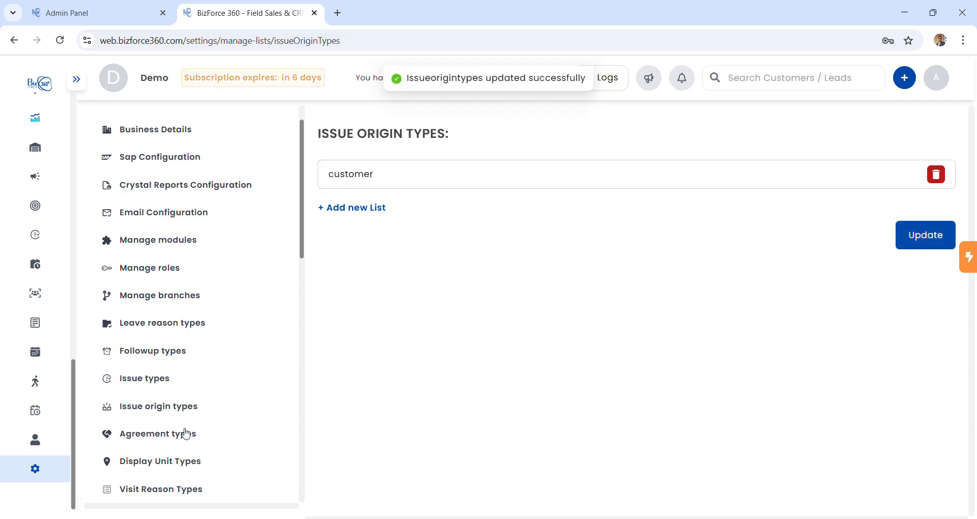
Add and save 'sla' as an agreement type.
{"action": "scroll", "coordinate": [186, 432], "scroll_direction": "down", "scroll_amount": 2}
{"action": "left_click", "coordinate": [184, 327]}
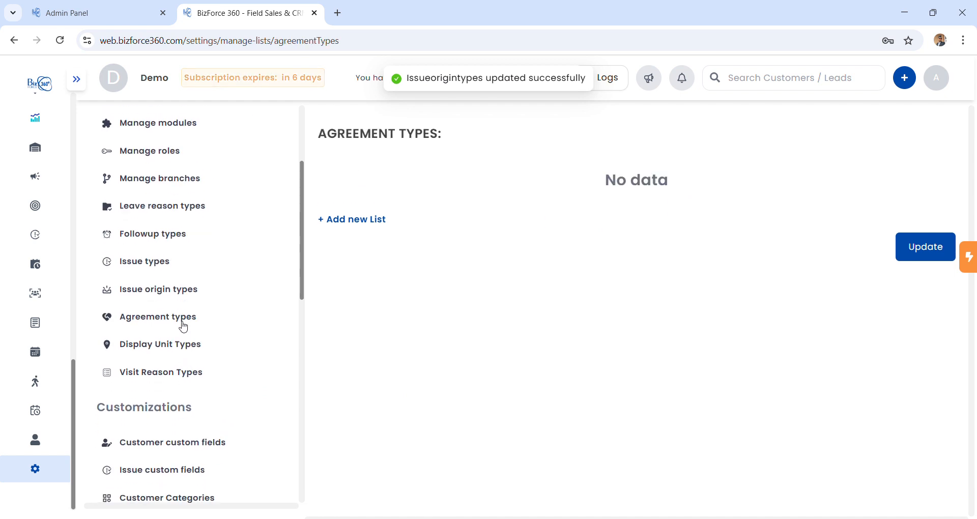
{"action": "left_click", "coordinate": [376, 224]}
{"action": "left_click", "coordinate": [393, 178]}
{"action": "type", "text": "ser"}
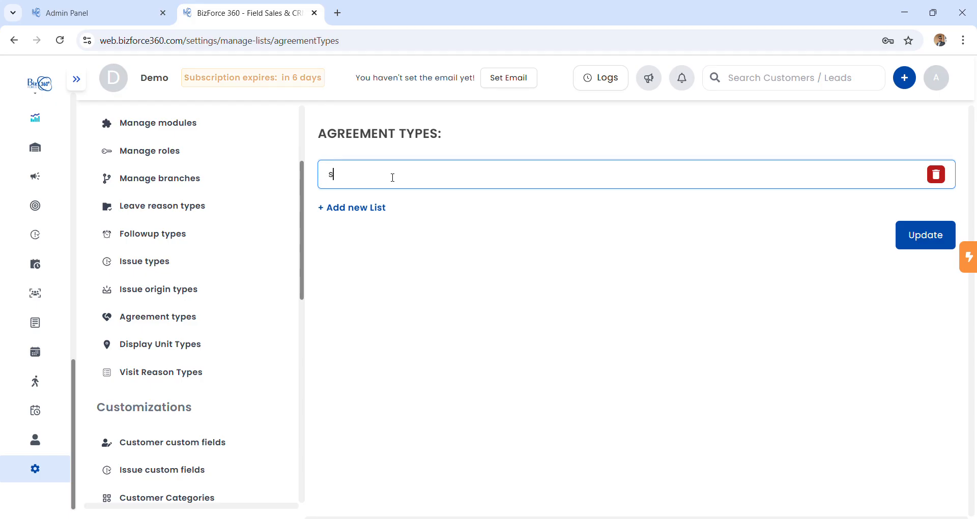
{"action": "key", "text": "BackSpace"}
{"action": "key", "text": "BackSpace"}
{"action": "type", "text": "la"}
{"action": "left_click", "coordinate": [931, 233]}
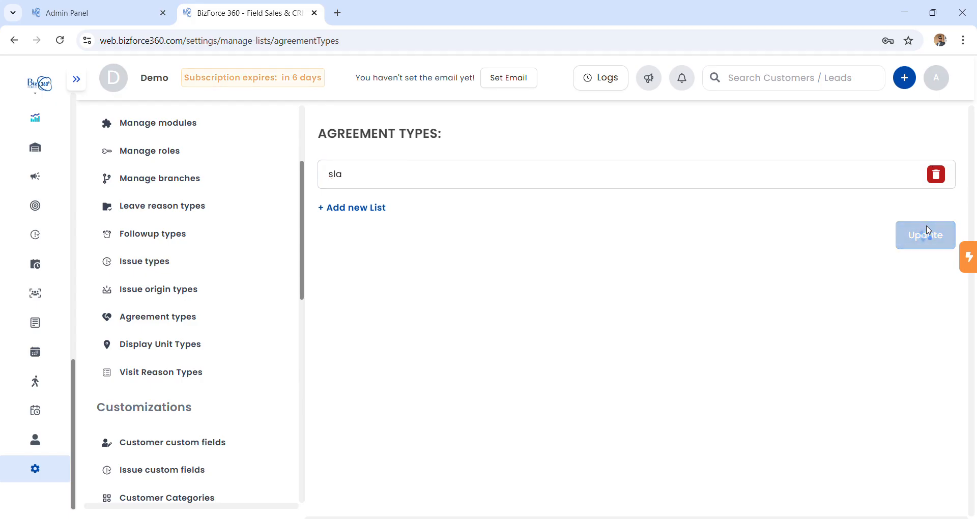
{"action": "left_click", "coordinate": [202, 356]}
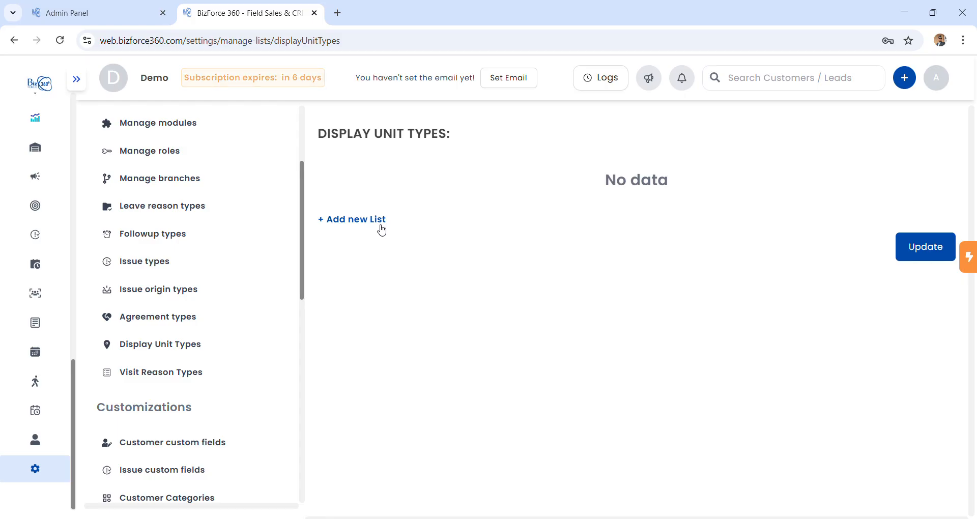
Go past Visit Reason Types to the Customer custom fields settings page.
{"action": "left_click", "coordinate": [190, 377]}
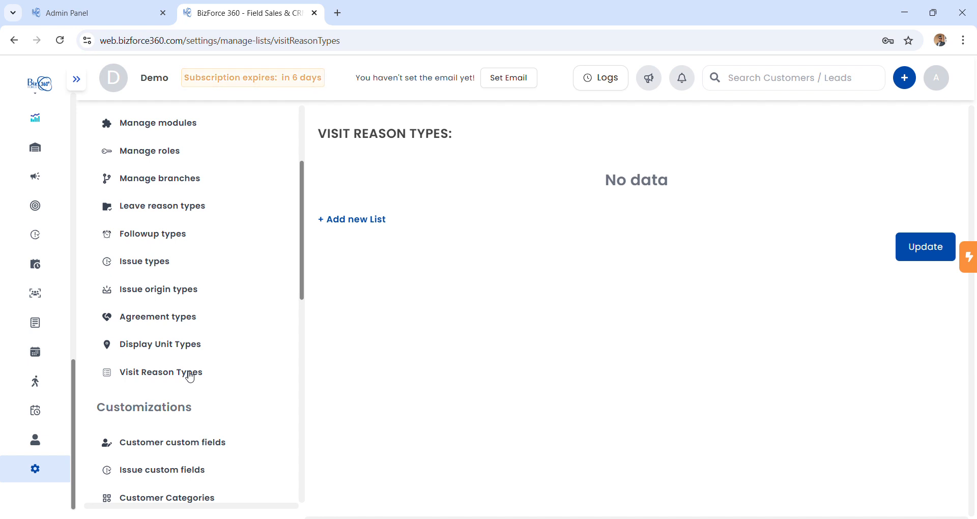
{"action": "scroll", "coordinate": [225, 393], "scroll_direction": "down", "scroll_amount": 3}
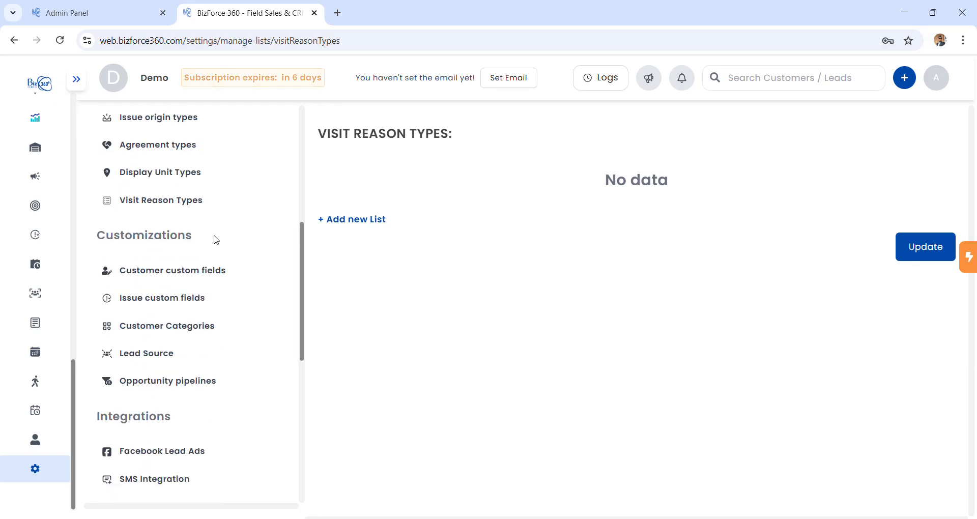
{"action": "left_click", "coordinate": [197, 278]}
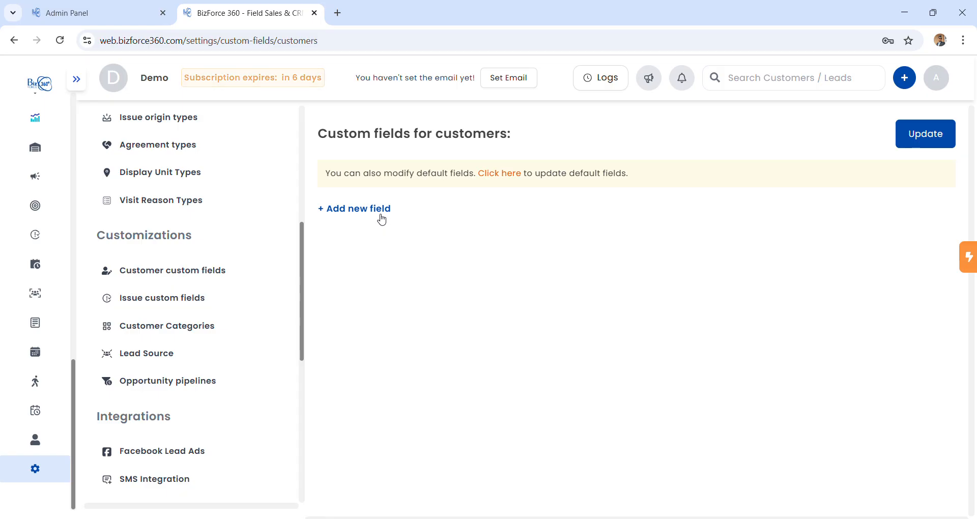
Start a new customer custom field named 'cuid' with ACTIVE status.
{"action": "left_click", "coordinate": [377, 212]}
{"action": "left_click", "coordinate": [379, 249]}
{"action": "type", "text": "cuid"}
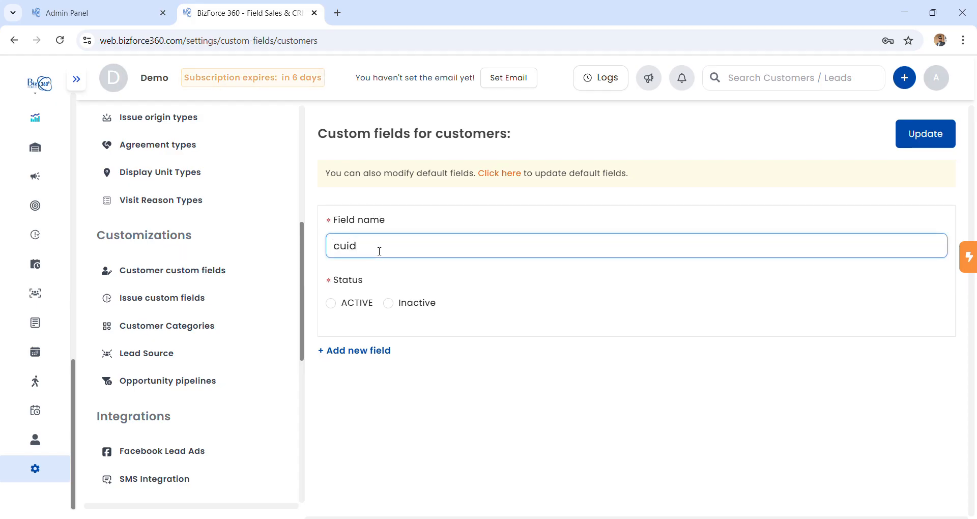
{"action": "left_click", "coordinate": [331, 303]}
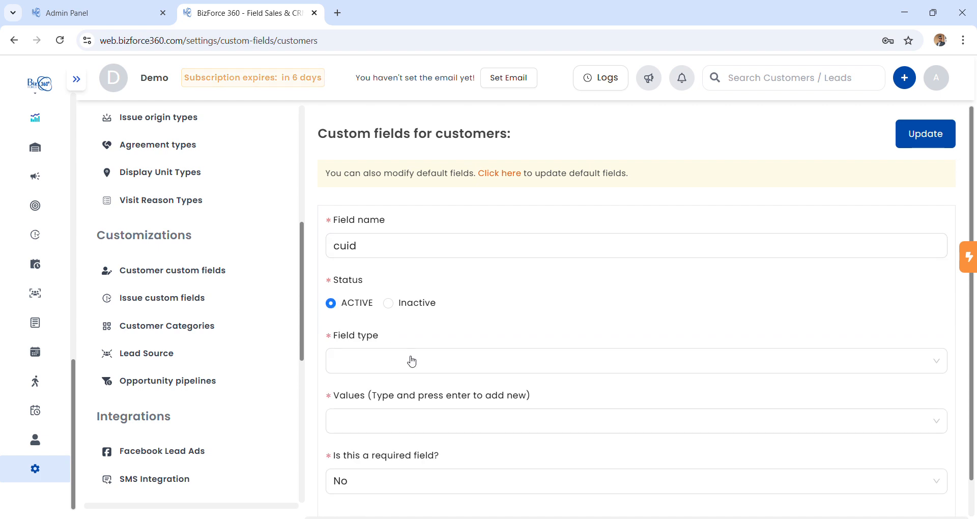
Review the Field type and required-field choices, then go to the default customer fields page.
{"action": "scroll", "coordinate": [420, 360], "scroll_direction": "down", "scroll_amount": 1}
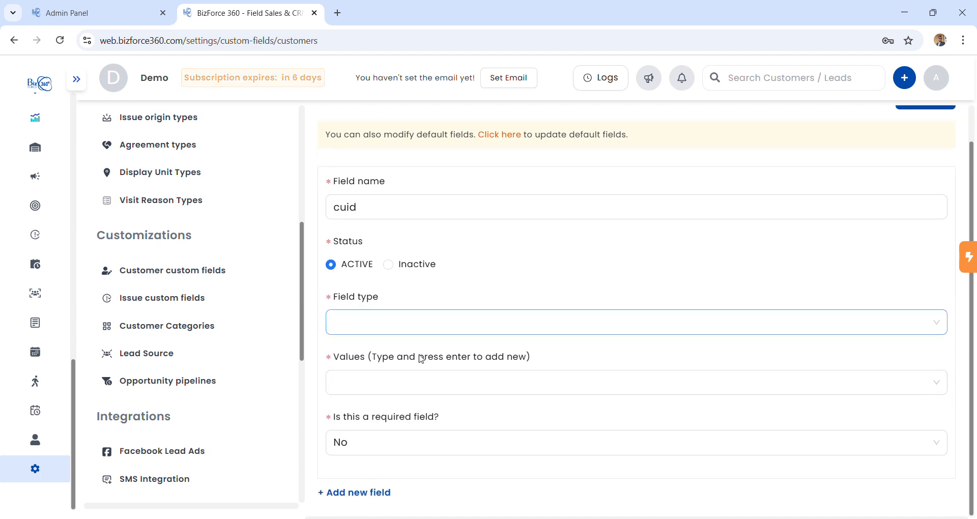
{"action": "left_click", "coordinate": [412, 323]}
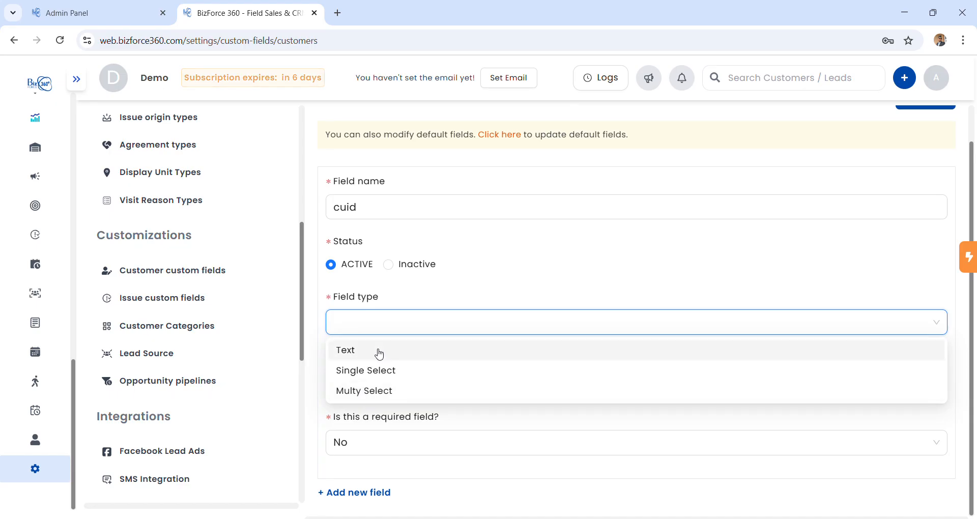
{"action": "left_click", "coordinate": [488, 420]}
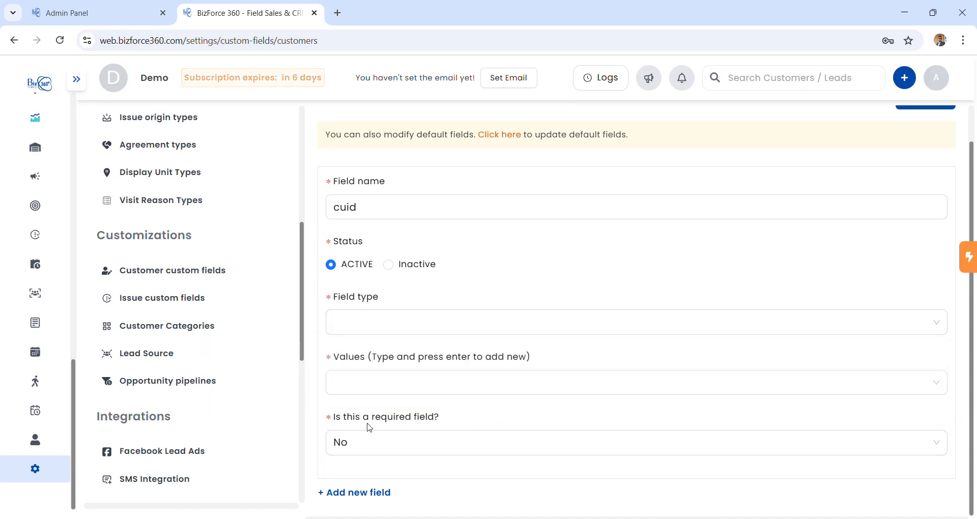
{"action": "left_click", "coordinate": [393, 391]}
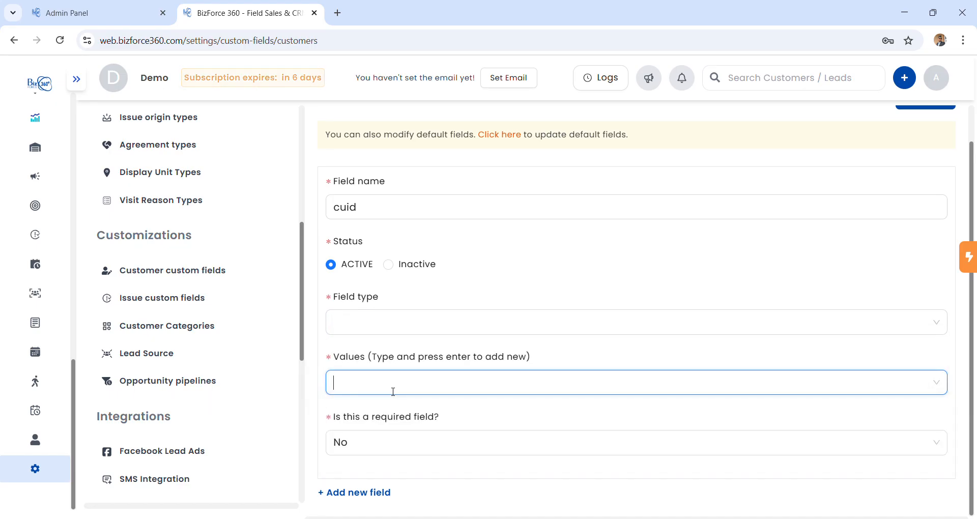
{"action": "left_click", "coordinate": [372, 448]}
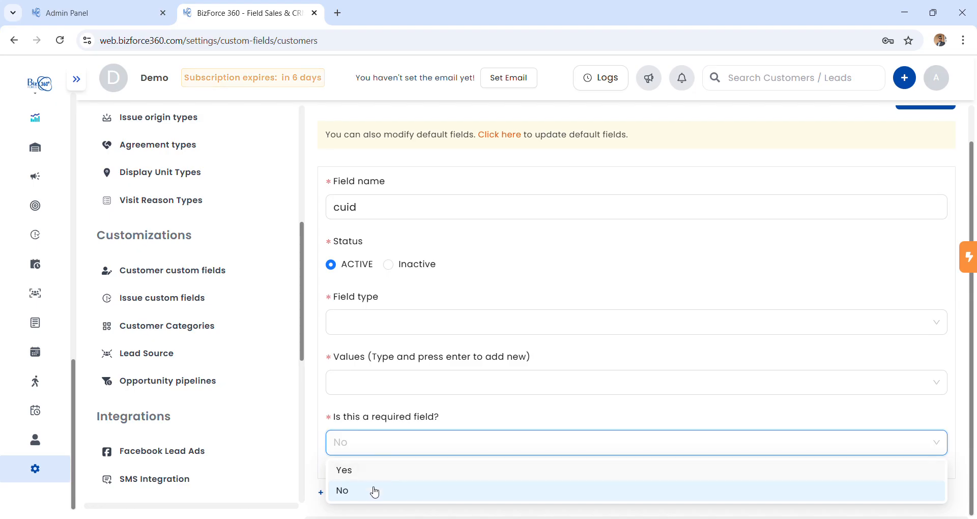
{"action": "scroll", "coordinate": [594, 251], "scroll_direction": "up", "scroll_amount": 1}
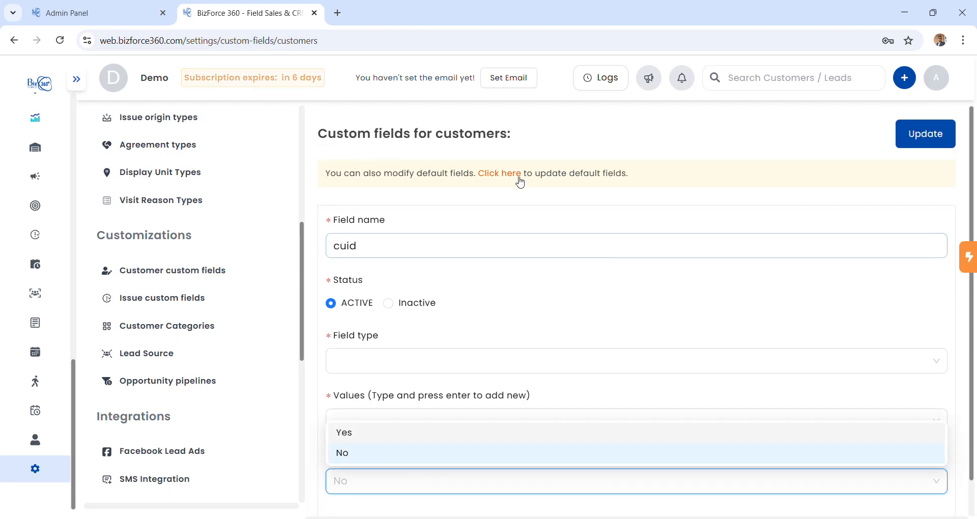
{"action": "left_click", "coordinate": [509, 172]}
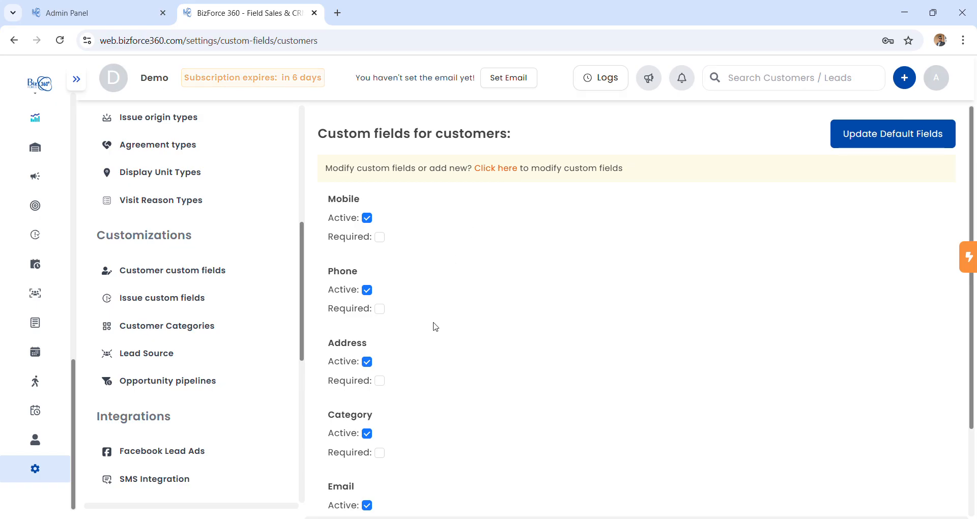
Review the default fields' Active and Required settings, then switch to Issue custom fields.
{"action": "scroll", "coordinate": [436, 308], "scroll_direction": "down", "scroll_amount": 2}
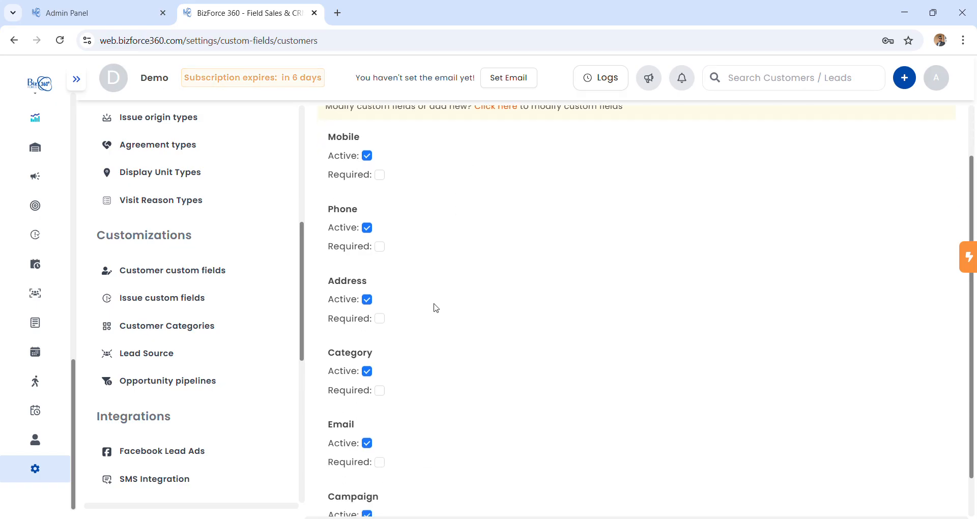
{"action": "scroll", "coordinate": [436, 308], "scroll_direction": "up", "scroll_amount": 2}
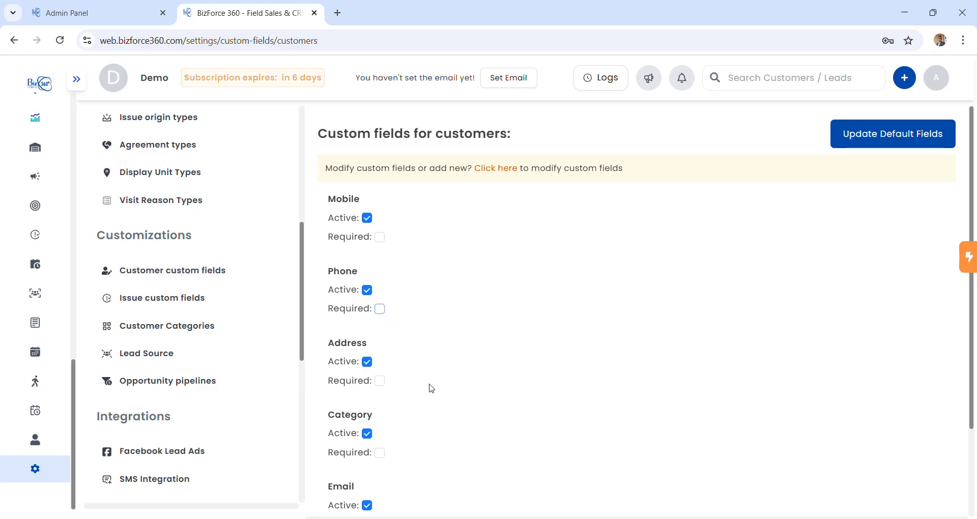
{"action": "left_click", "coordinate": [207, 309]}
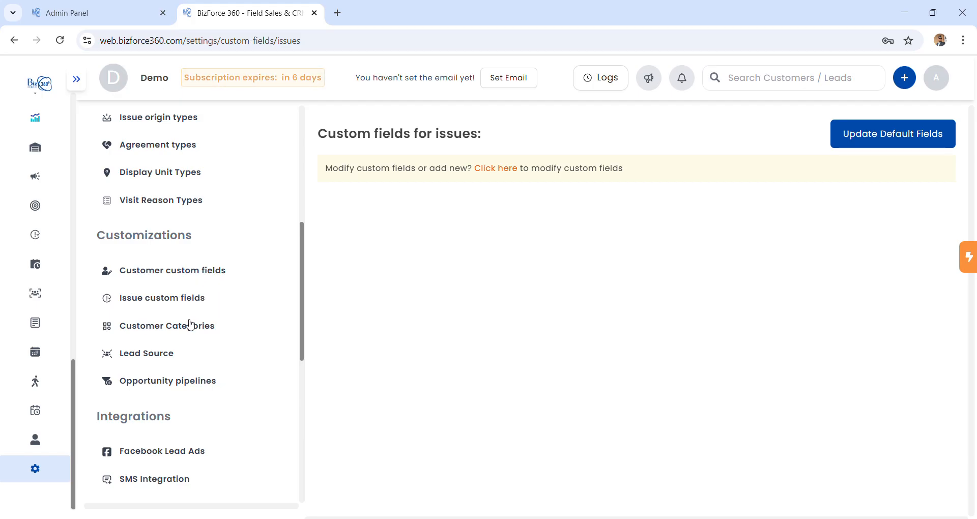
Add and save 'wholesaler' as a customer category.
{"action": "left_click", "coordinate": [190, 324]}
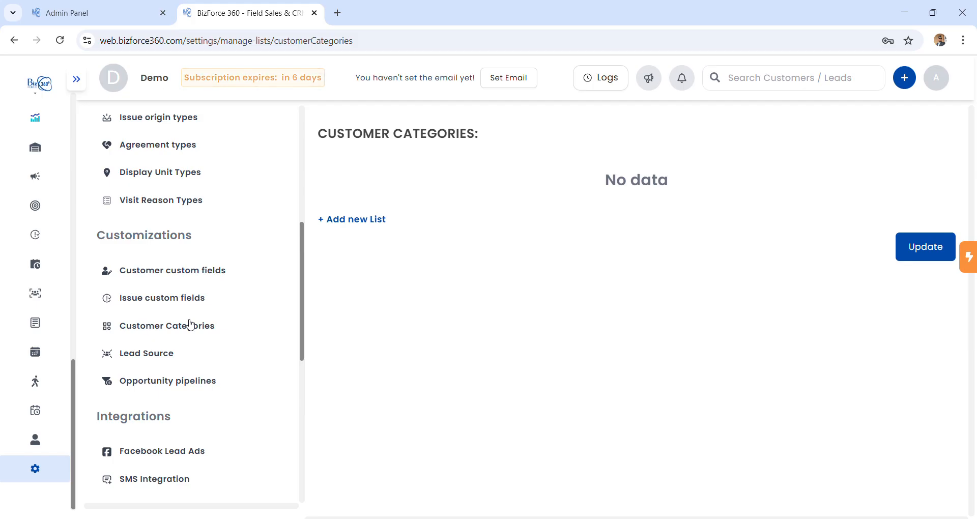
{"action": "left_click", "coordinate": [355, 220]}
{"action": "left_click", "coordinate": [402, 182]}
{"action": "type", "text": "wholez"}
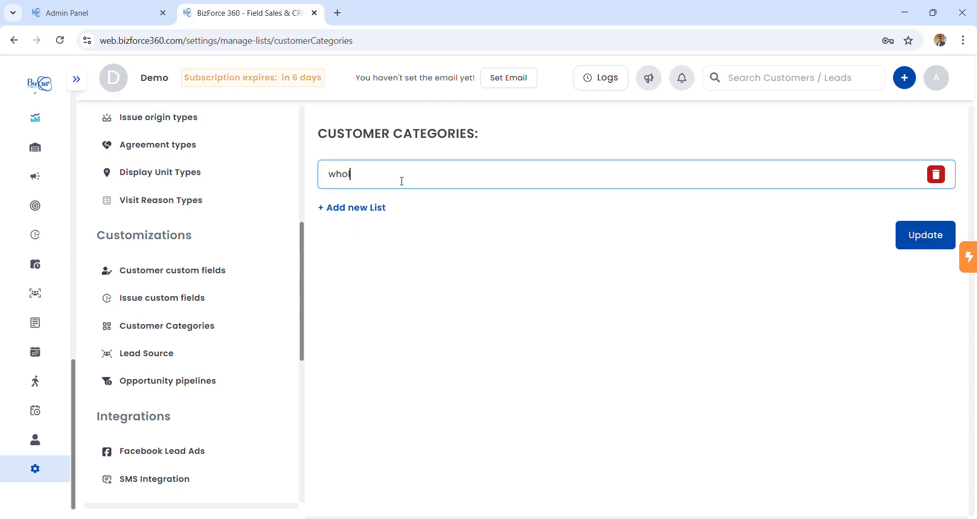
{"action": "key", "text": "BackSpace"}
{"action": "type", "text": "sa"}
{"action": "type", "text": "leer"}
{"action": "key", "text": "BackSpace"}
{"action": "key", "text": "BackSpace"}
{"action": "type", "text": "e"}
{"action": "key", "text": "BackSpace"}
{"action": "type", "text": "r"}
{"action": "left_click", "coordinate": [934, 241]}
Add and save 'walk in customer' as a lead source.
{"action": "scroll", "coordinate": [206, 358], "scroll_direction": "down", "scroll_amount": 1}
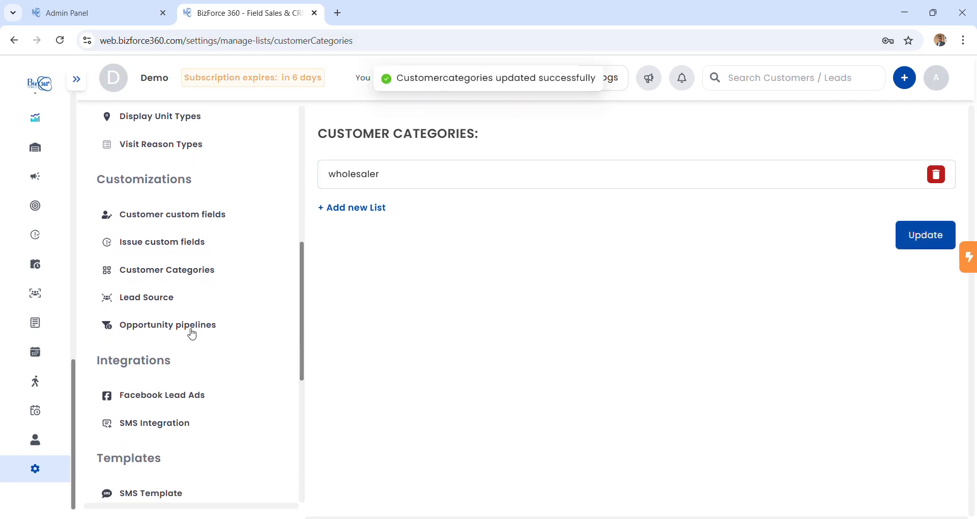
{"action": "left_click", "coordinate": [175, 303]}
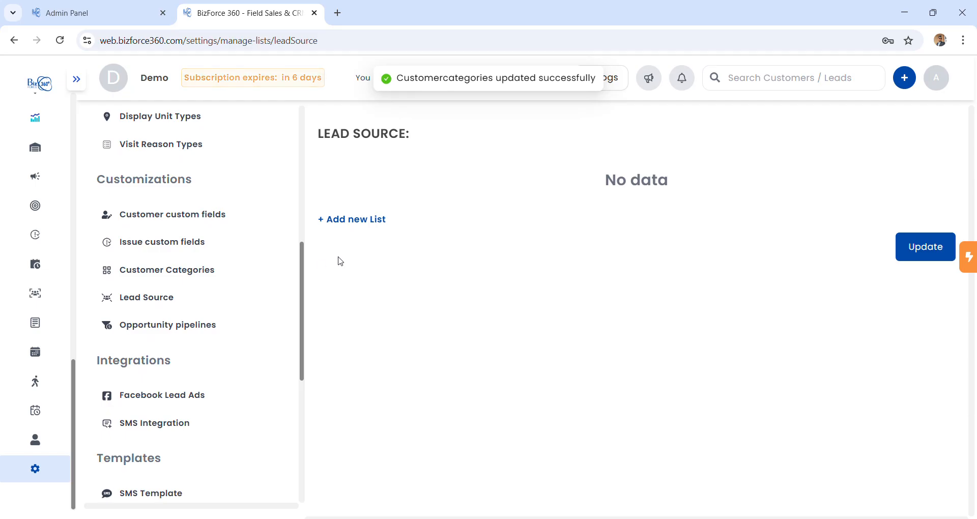
{"action": "left_click", "coordinate": [381, 220]}
{"action": "left_click", "coordinate": [380, 182]}
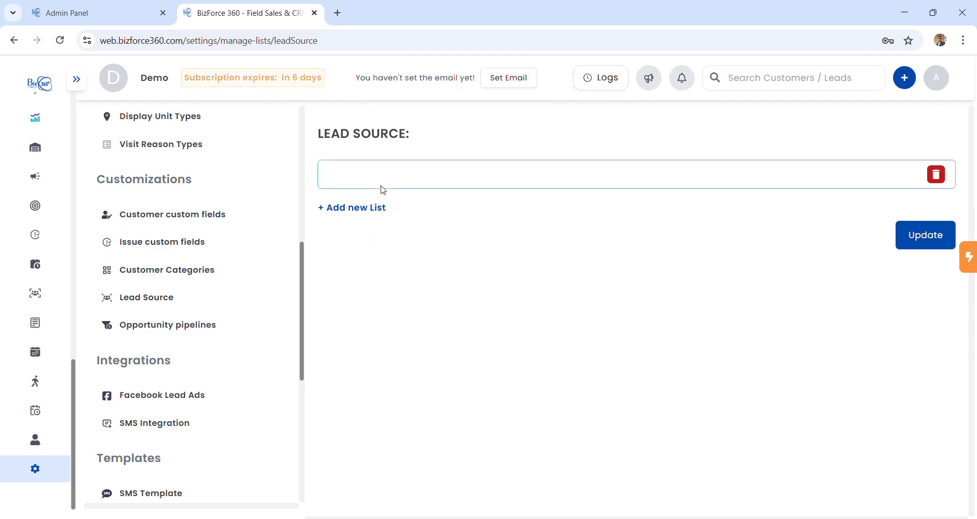
{"action": "type", "text": "wa"}
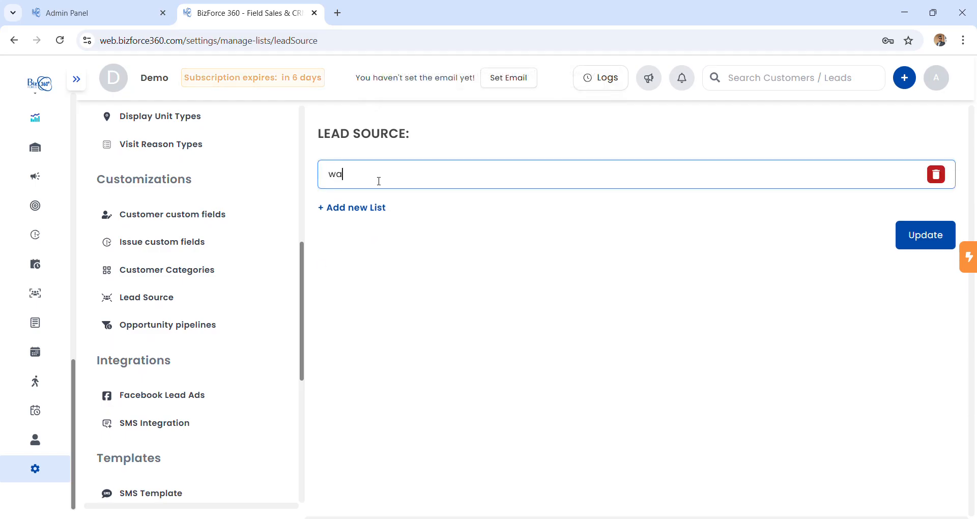
{"action": "type", "text": "lk in customer"}
{"action": "left_click", "coordinate": [935, 241]}
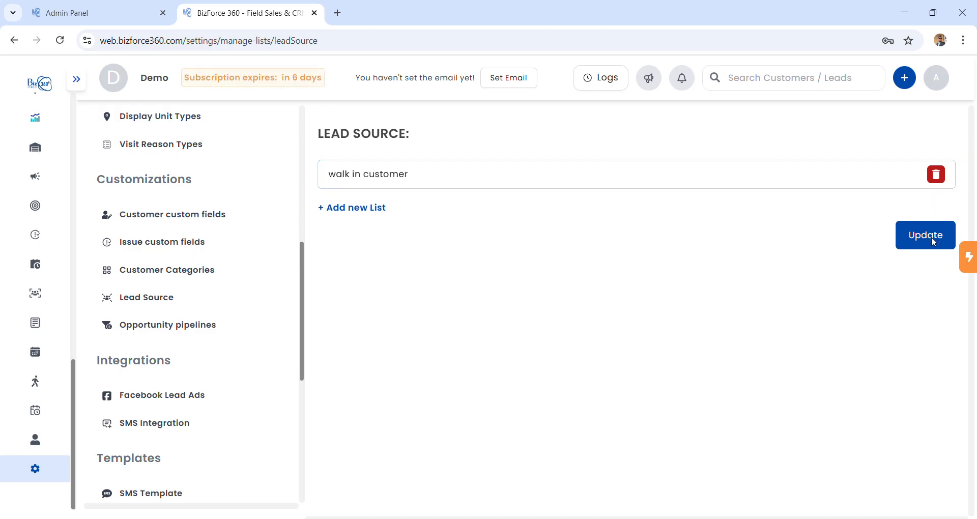
{"action": "left_click", "coordinate": [216, 335]}
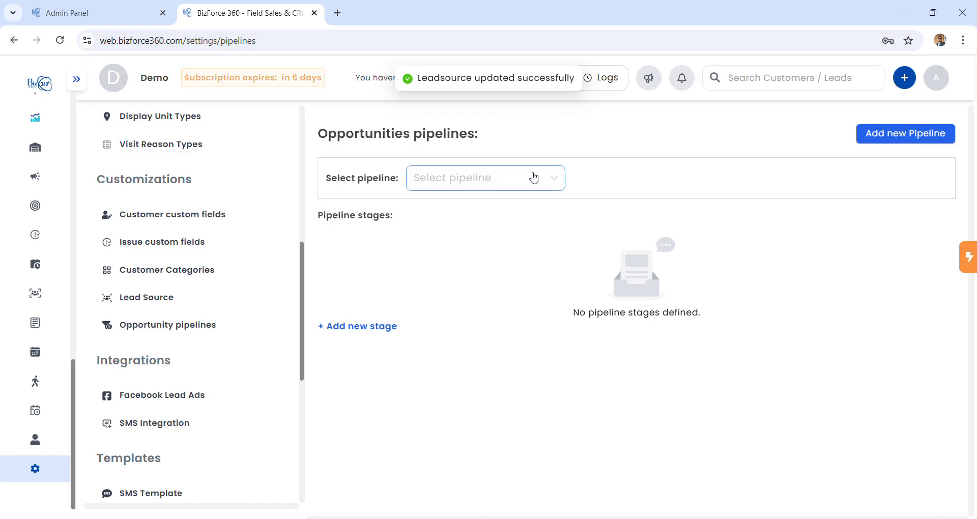
Check the existing pipelines and the new-stage form without saving, then go to Manage item categories.
{"action": "left_click", "coordinate": [538, 190]}
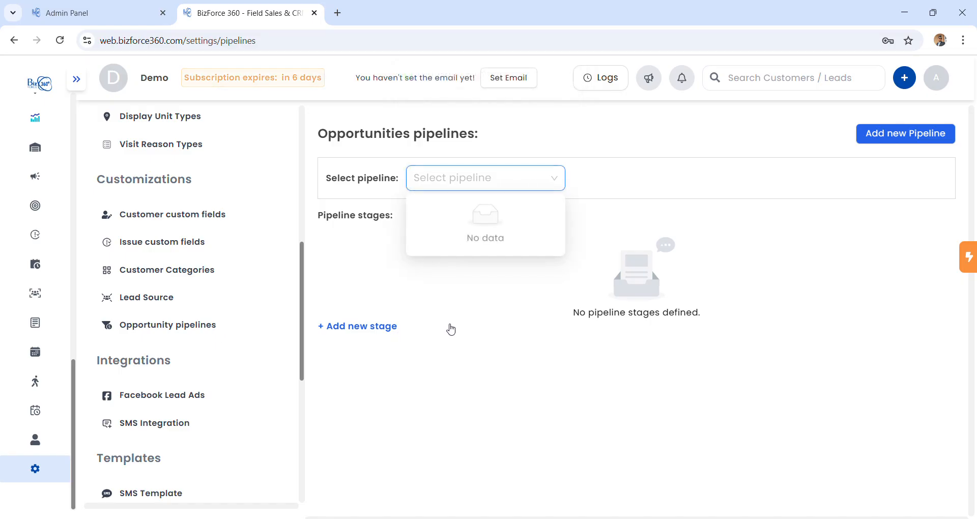
{"action": "left_click", "coordinate": [396, 326]}
{"action": "left_click", "coordinate": [799, 141]}
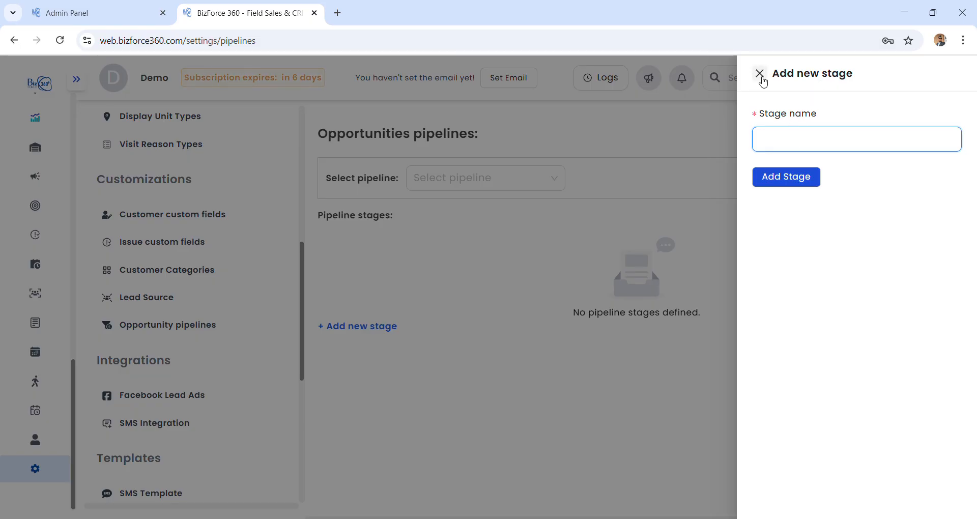
{"action": "left_click", "coordinate": [760, 75]}
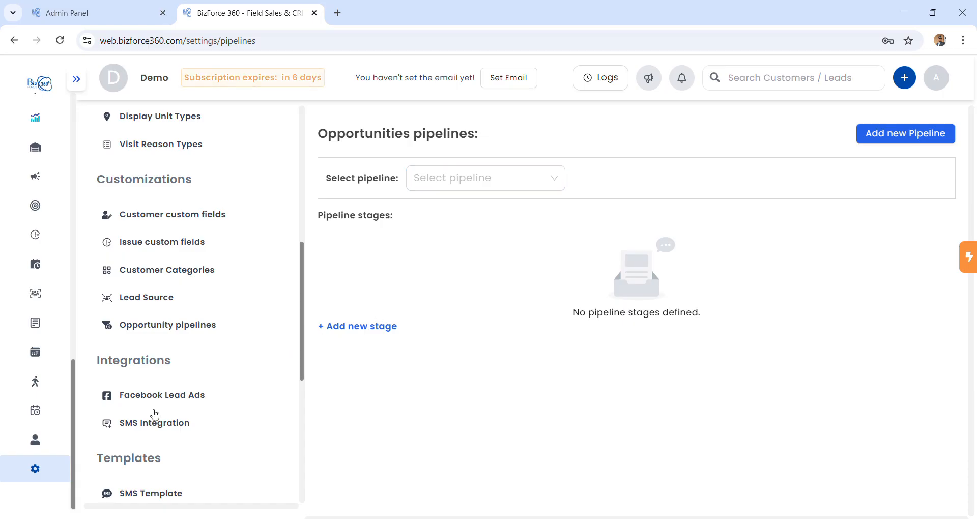
{"action": "scroll", "coordinate": [155, 413], "scroll_direction": "down", "scroll_amount": 3}
{"action": "left_click", "coordinate": [166, 392]}
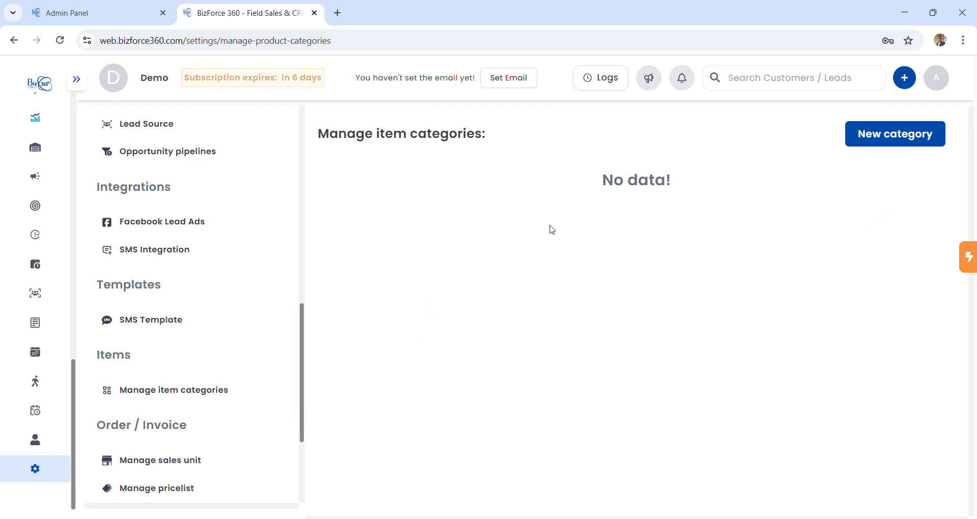
Create an item category named 'beverage'.
{"action": "left_click", "coordinate": [871, 134]}
{"action": "left_click", "coordinate": [814, 144]}
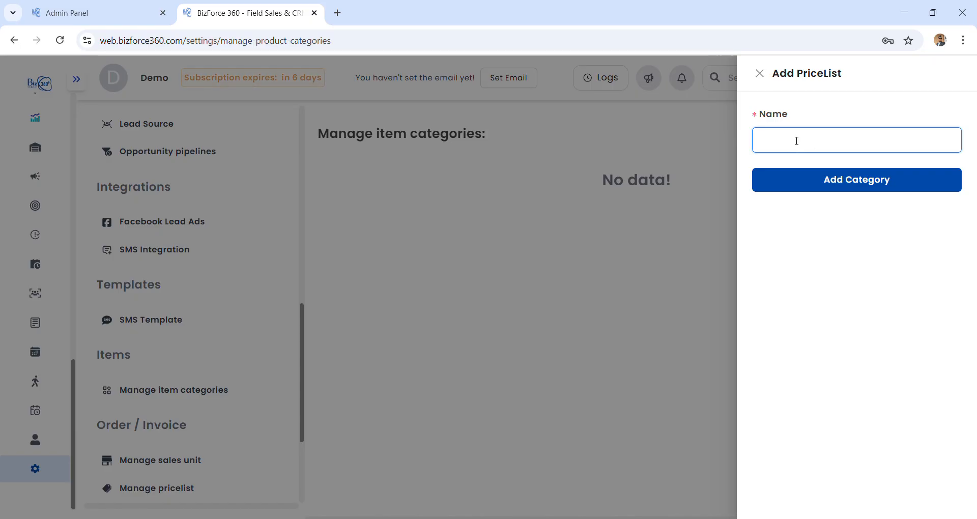
{"action": "type", "text": "beverage"}
{"action": "left_click", "coordinate": [846, 179]}
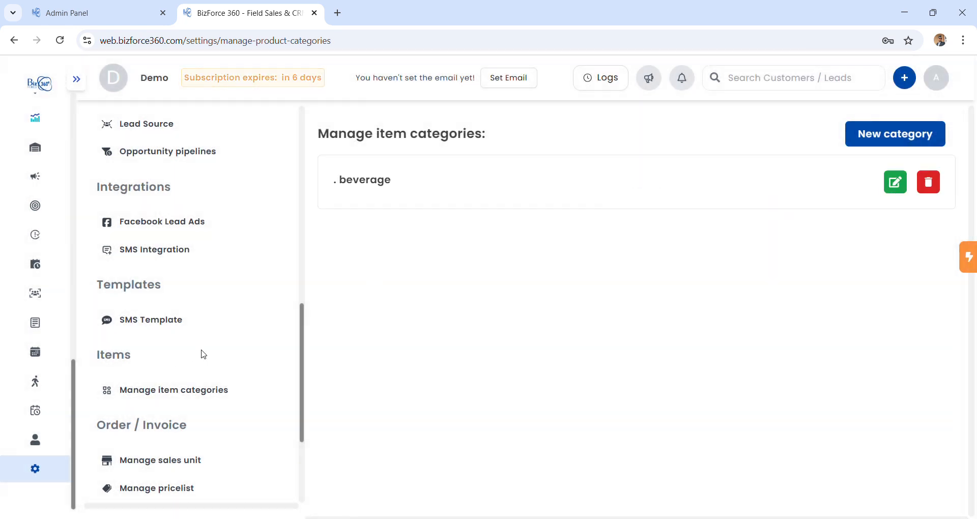
{"action": "scroll", "coordinate": [202, 353], "scroll_direction": "down", "scroll_amount": 2}
{"action": "left_click", "coordinate": [181, 381]}
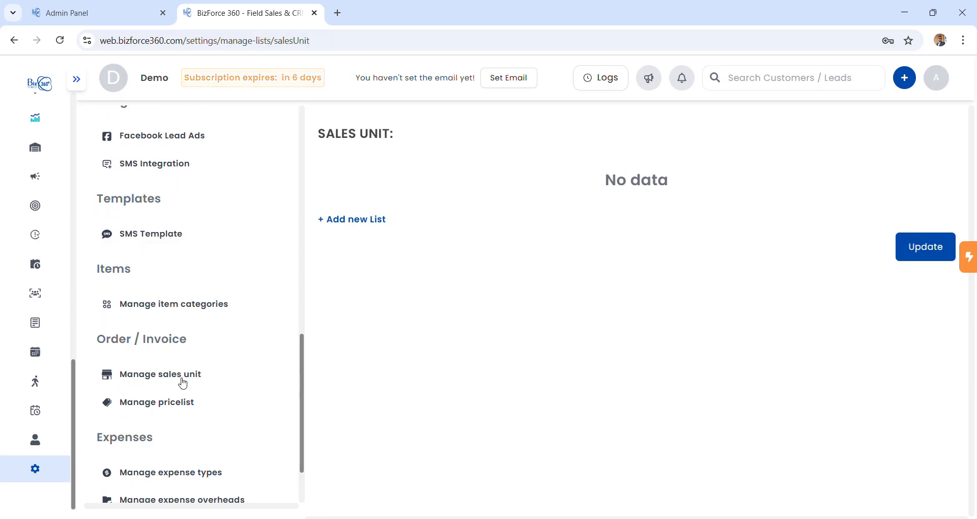
Add 'packet' as a sales unit next to Piece and save the list.
{"action": "left_click", "coordinate": [366, 209]}
{"action": "left_click", "coordinate": [398, 225]}
{"action": "type", "text": "pac"}
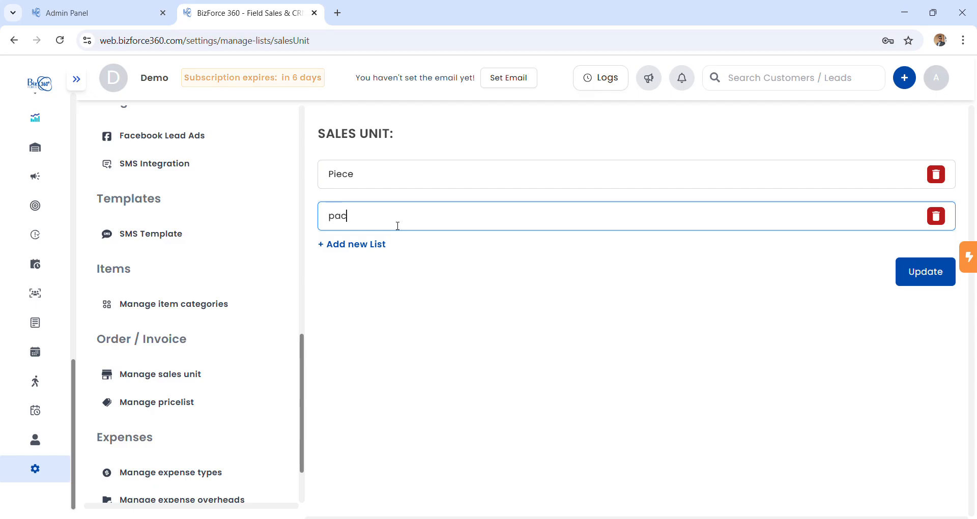
{"action": "type", "text": "ket"}
{"action": "left_click", "coordinate": [921, 277]}
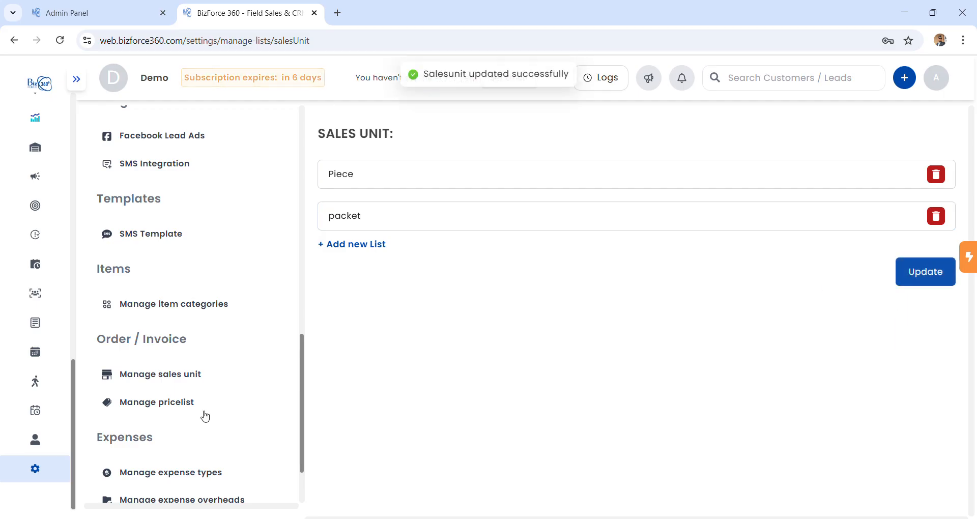
{"action": "scroll", "coordinate": [205, 413], "scroll_direction": "down", "scroll_amount": 2}
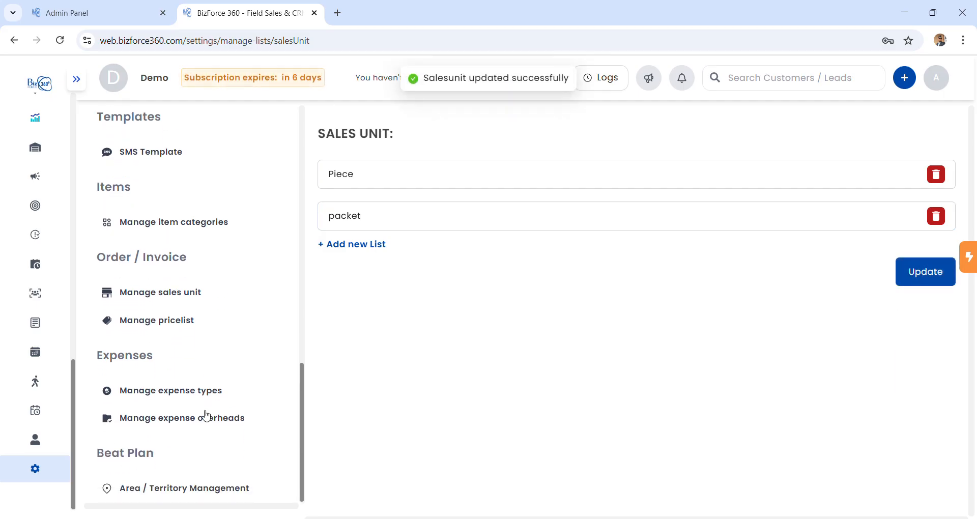
{"action": "left_click", "coordinate": [186, 332]}
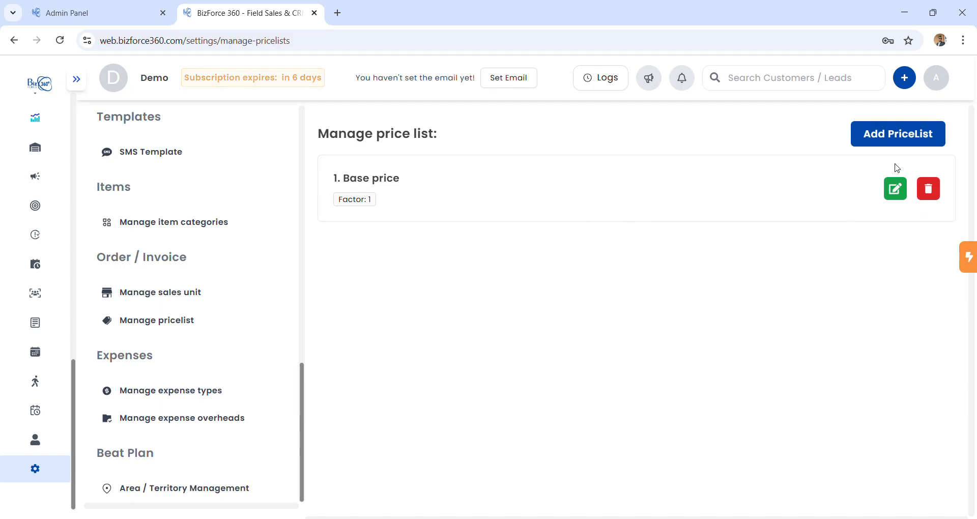
Create a price list named 'special offer' with price factor 0.9.
{"action": "left_click", "coordinate": [914, 145]}
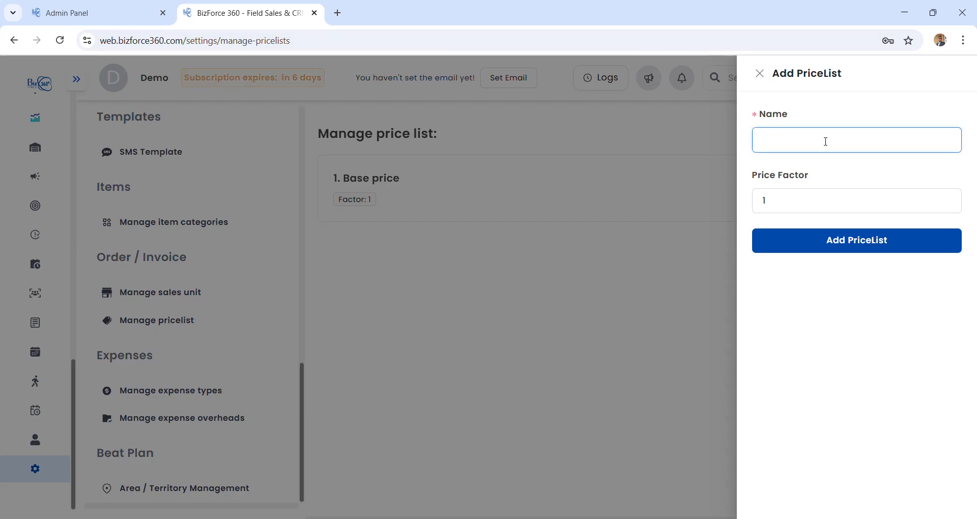
{"action": "type", "text": "s"}
{"action": "type", "text": "pecia"}
{"action": "type", "text": "l"}
{"action": "type", "text": " p"}
{"action": "key", "text": "BackSpace"}
{"action": "type", "text": "ofee"}
{"action": "key", "text": "BackSpace"}
{"action": "key", "text": "BackSpace"}
{"action": "type", "text": "fer"}
{"action": "left_click", "coordinate": [794, 210]}
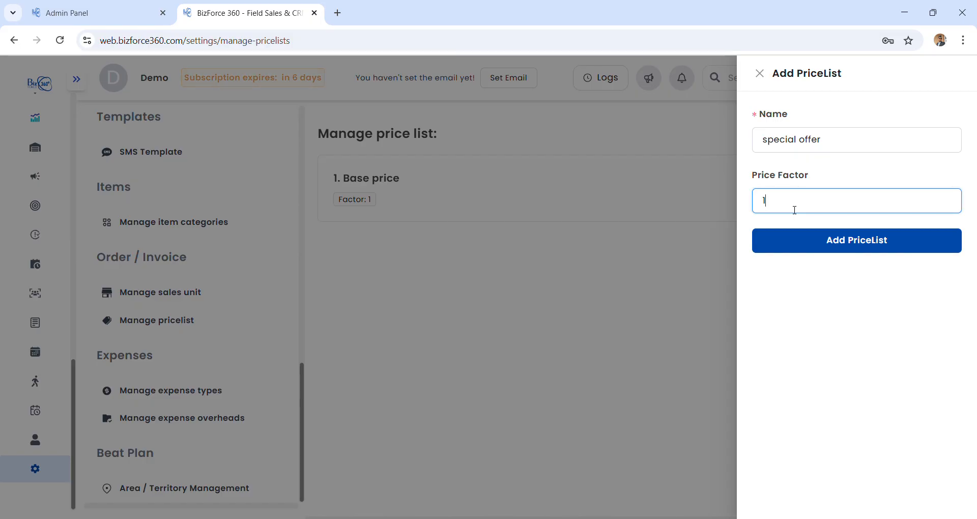
{"action": "key", "text": "BackSpace"}
{"action": "type", "text": "0.9"}
{"action": "left_click", "coordinate": [797, 238]}
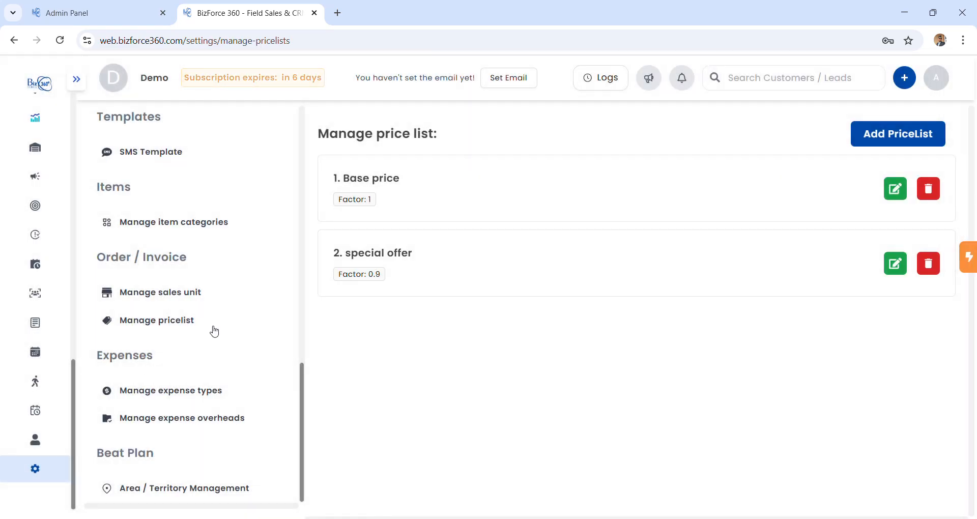
{"action": "left_click", "coordinate": [206, 402]}
Add and save expense types 'petrol' and 'food', then go to the Expense Overheads settings.
{"action": "left_click", "coordinate": [375, 219]}
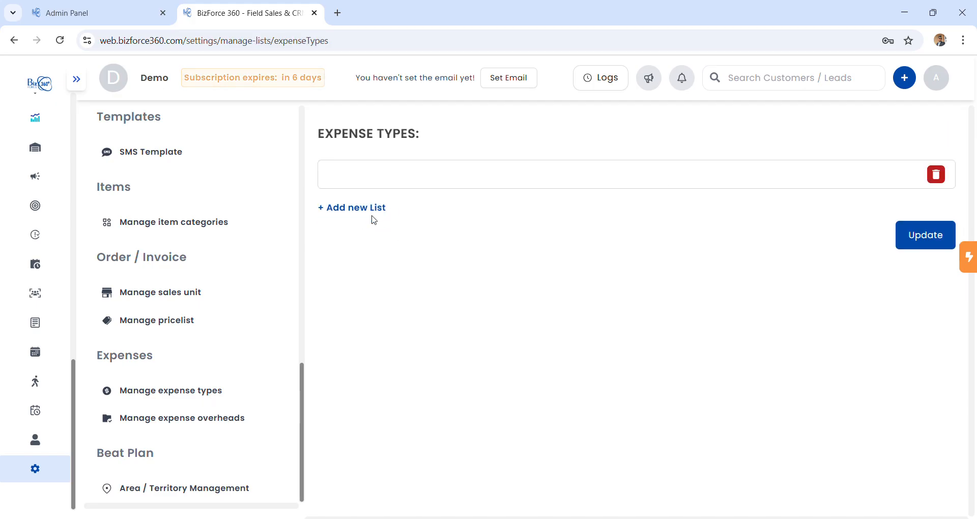
{"action": "left_click", "coordinate": [390, 184]}
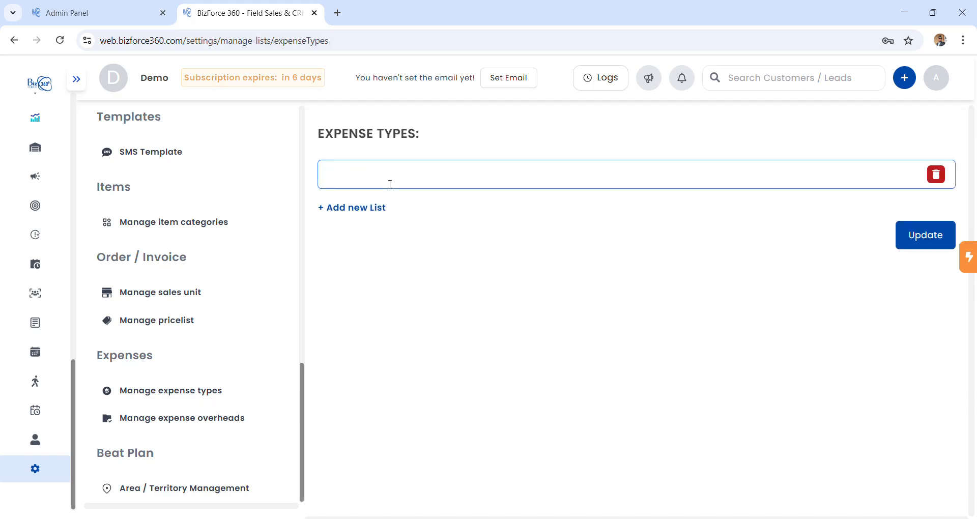
{"action": "type", "text": "petrol"}
{"action": "left_click", "coordinate": [336, 207]}
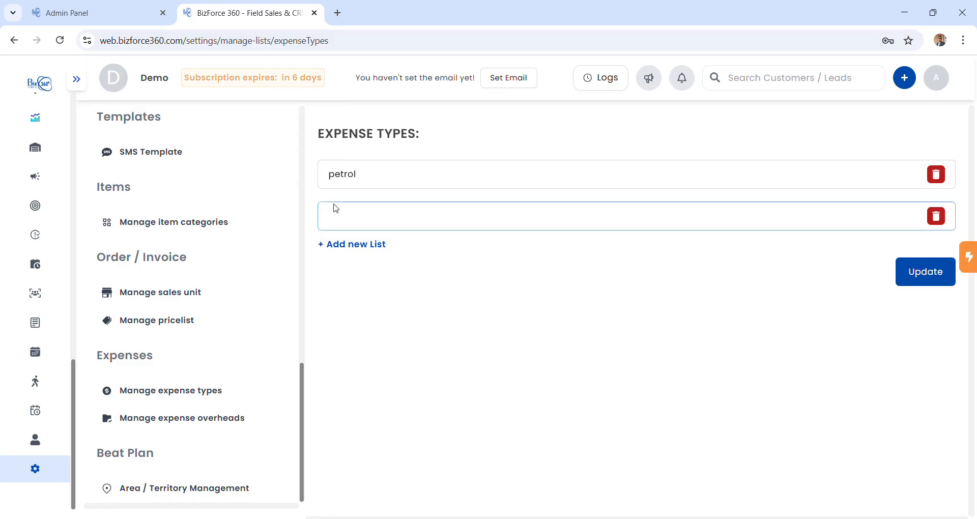
{"action": "left_click", "coordinate": [392, 205]}
{"action": "type", "text": "food"}
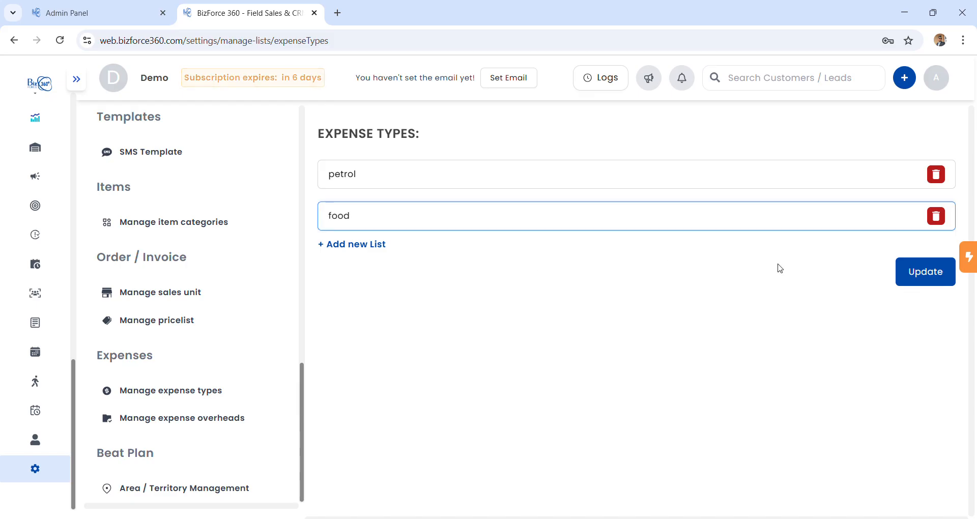
{"action": "left_click", "coordinate": [926, 273]}
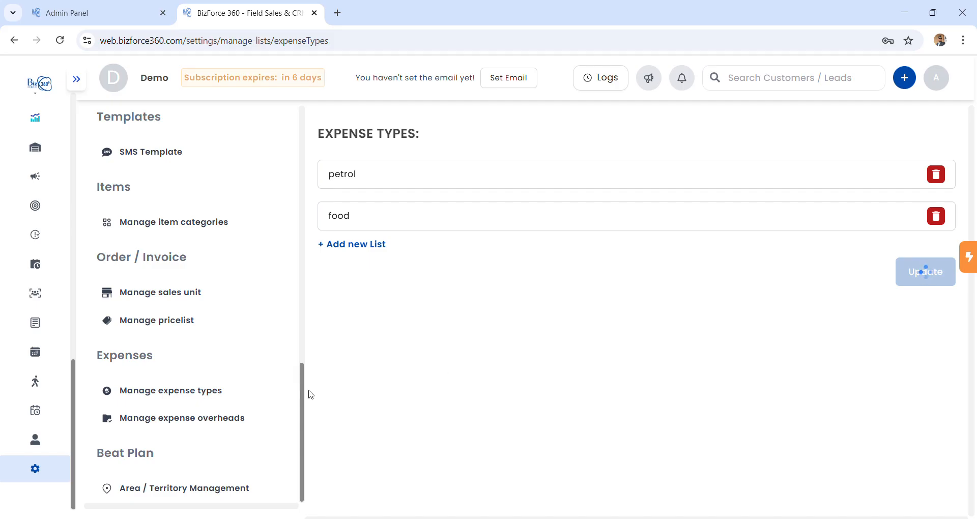
{"action": "left_click", "coordinate": [246, 425]}
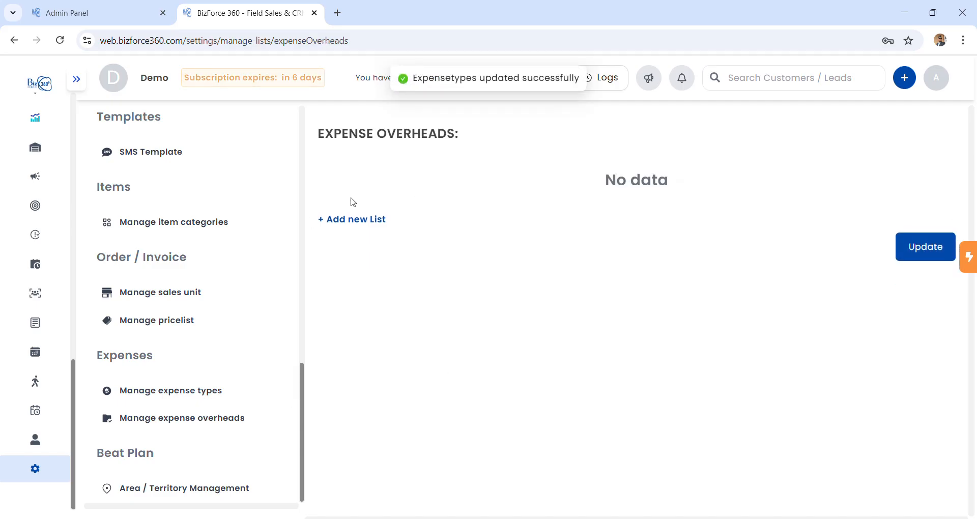
Add and save expense overheads 'in office' and 'out office', then go to Area / Territory Management.
{"action": "left_click", "coordinate": [353, 221]}
{"action": "left_click", "coordinate": [401, 181]}
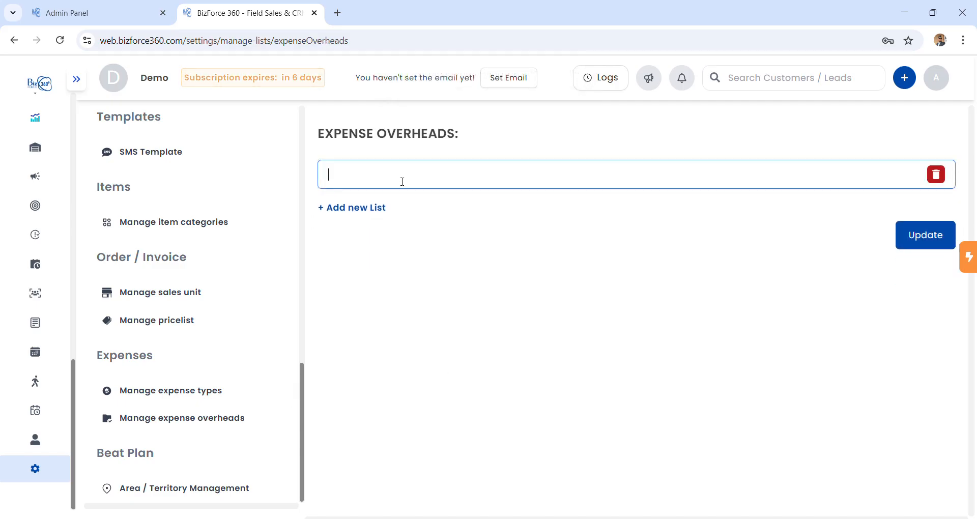
{"action": "type", "text": "in office"}
{"action": "left_click", "coordinate": [382, 208]}
{"action": "left_click", "coordinate": [390, 226]}
{"action": "type", "text": "out"}
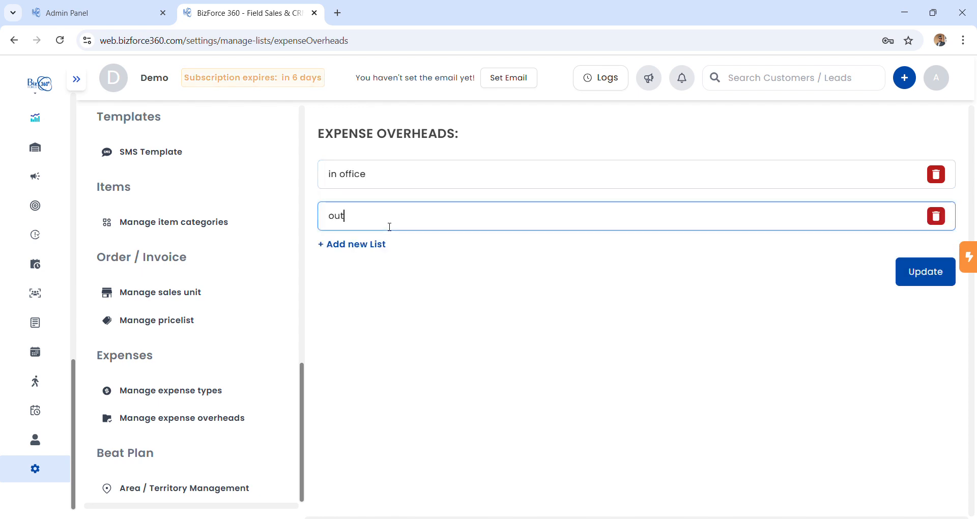
{"action": "type", "text": " office"}
{"action": "left_click", "coordinate": [925, 273]}
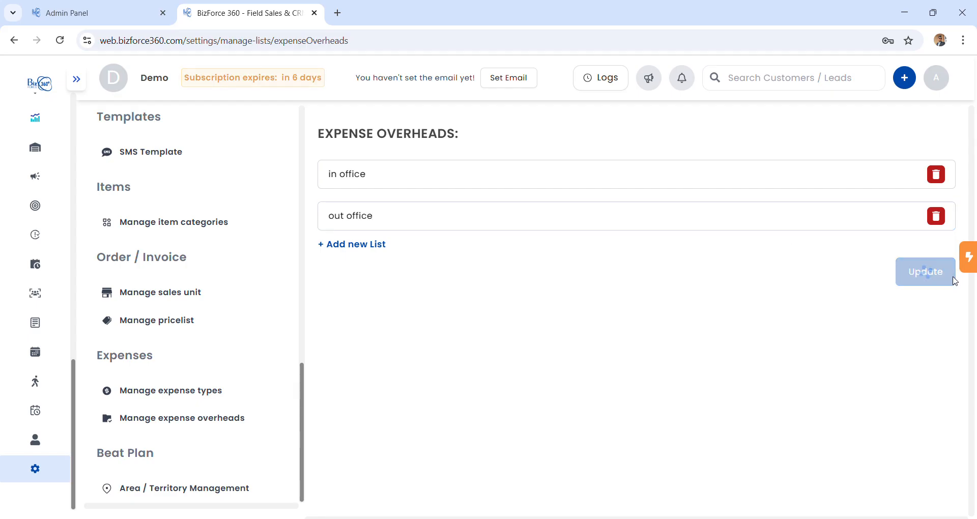
{"action": "left_click", "coordinate": [230, 490]}
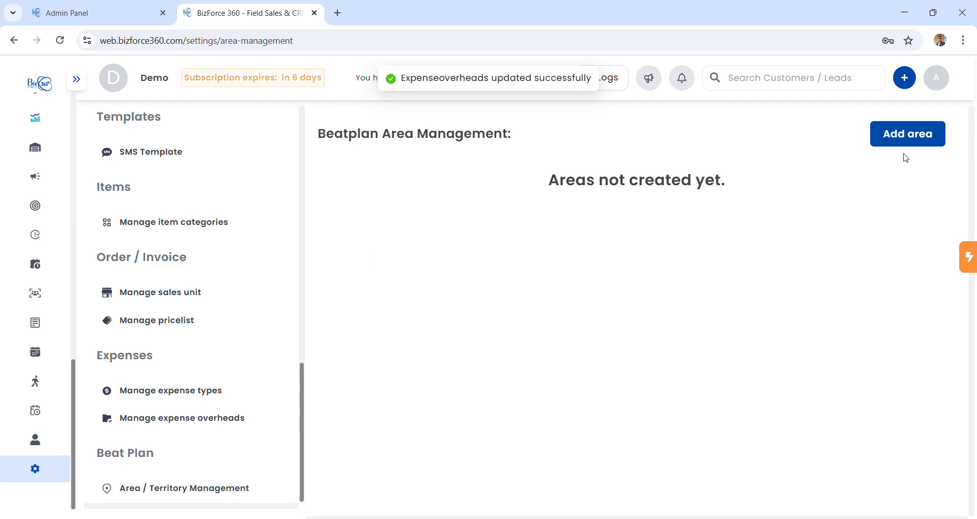
Add a new beat plan area named 'koteshwor'.
{"action": "left_click", "coordinate": [926, 141]}
{"action": "left_click", "coordinate": [864, 144]}
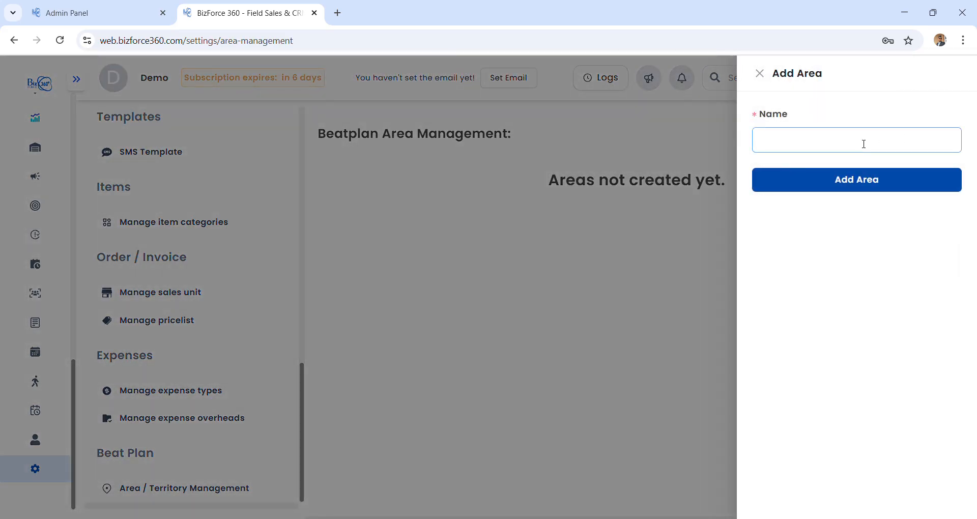
{"action": "type", "text": "koty"}
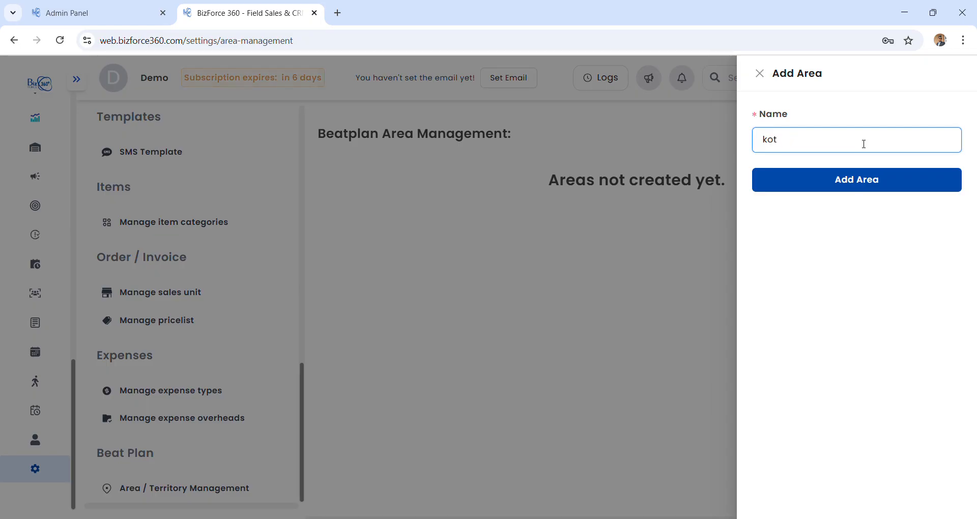
{"action": "type", "text": "eshwor"}
{"action": "left_click", "coordinate": [840, 190]}
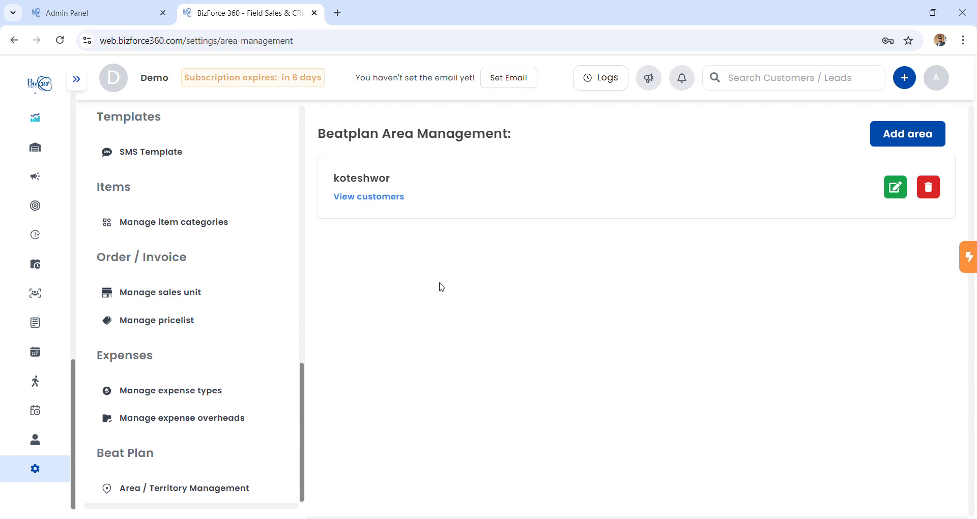
{"action": "scroll", "coordinate": [43, 458], "scroll_direction": "up", "scroll_amount": 3}
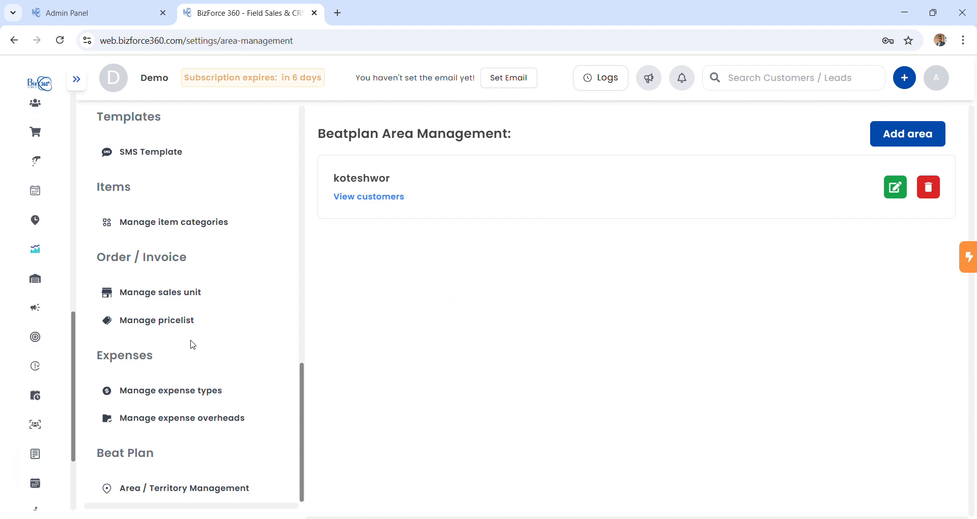
Go to the Dashboard and open Attendance, showing both team members absent today.
{"action": "mouse_move", "coordinate": [79, 185]}
{"action": "scroll", "coordinate": [80, 185], "scroll_direction": "up", "scroll_amount": 5}
{"action": "scroll", "coordinate": [82, 185], "scroll_direction": "up", "scroll_amount": 2}
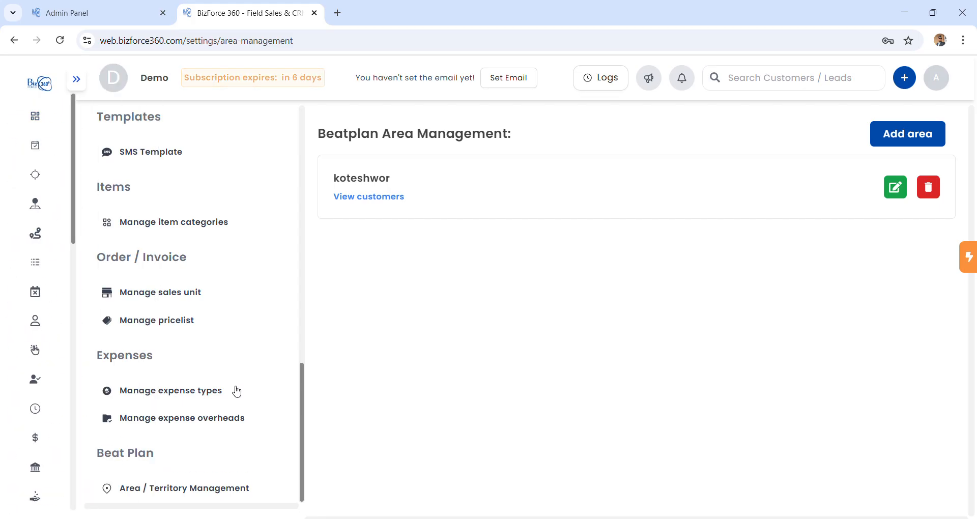
{"action": "scroll", "coordinate": [185, 414], "scroll_direction": "up", "scroll_amount": 10}
{"action": "mouse_move", "coordinate": [83, 161]}
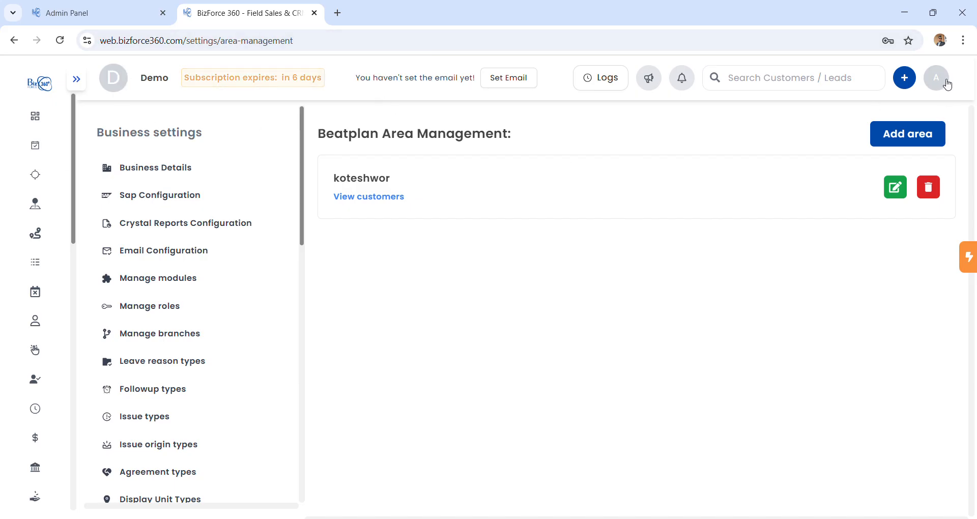
{"action": "mouse_move", "coordinate": [22, 168]}
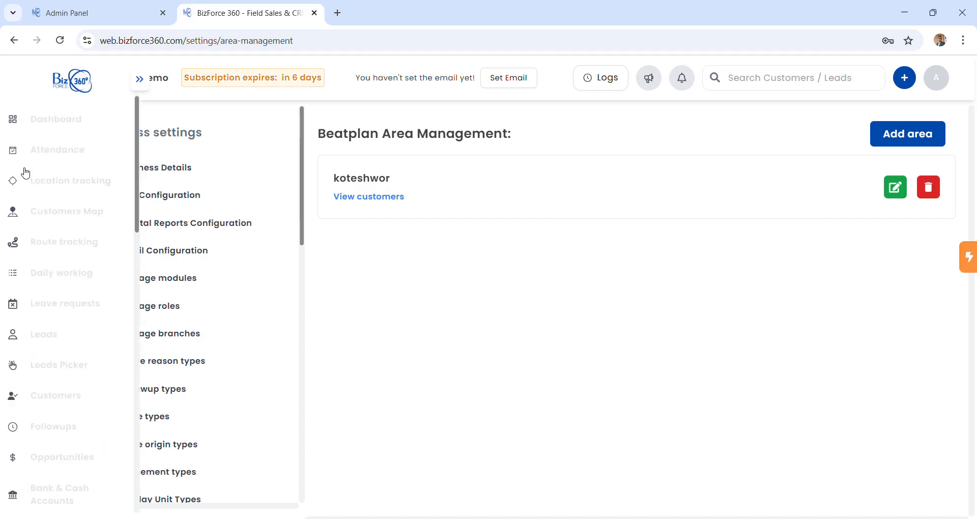
{"action": "left_click", "coordinate": [67, 131]}
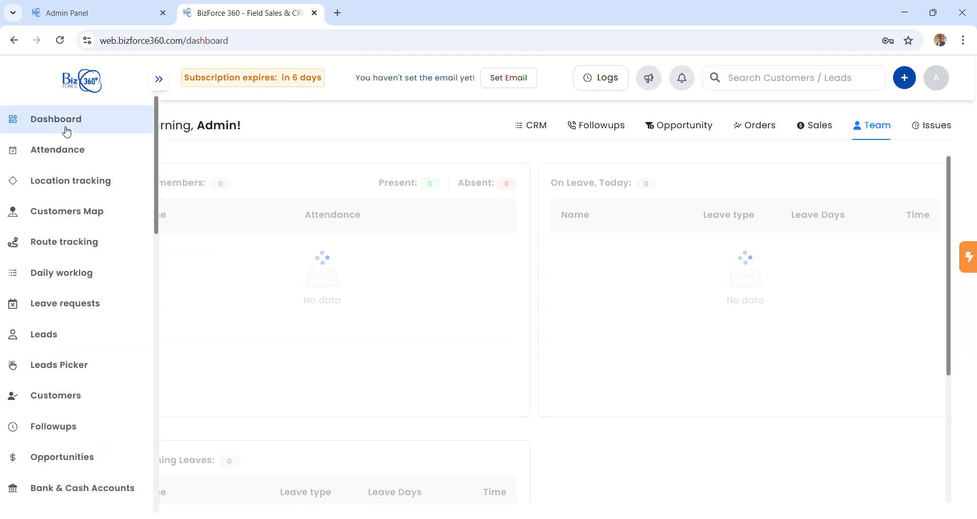
{"action": "left_click", "coordinate": [96, 161]}
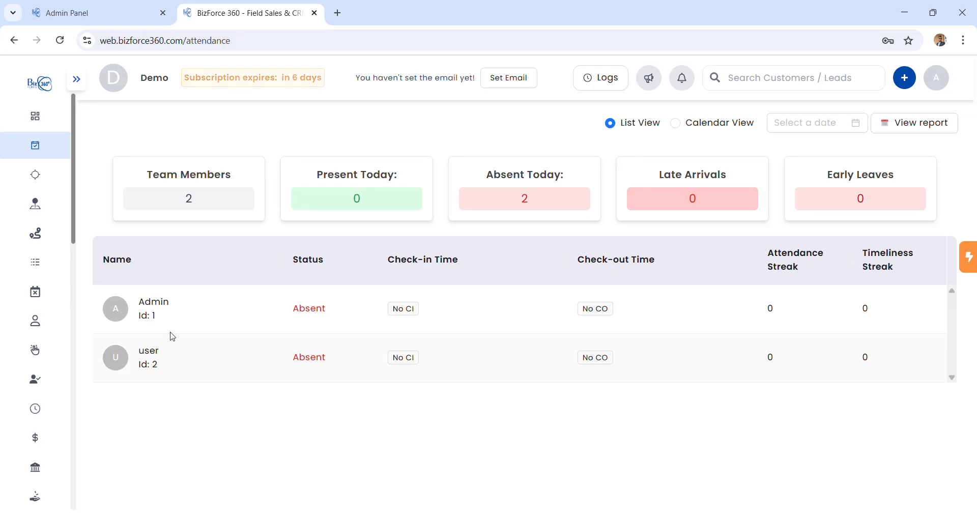
{"action": "mouse_move", "coordinate": [59, 278]}
{"action": "scroll", "coordinate": [109, 371], "scroll_direction": "down", "scroll_amount": 10}
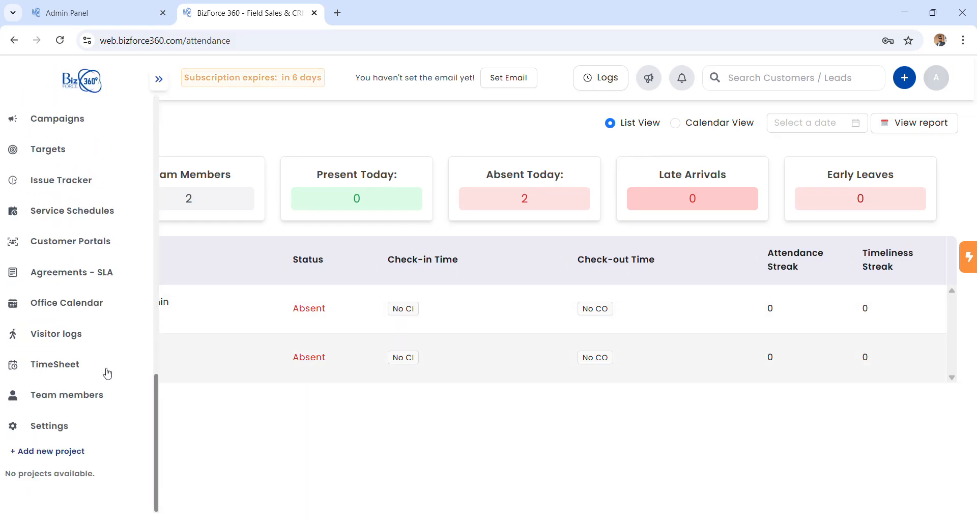